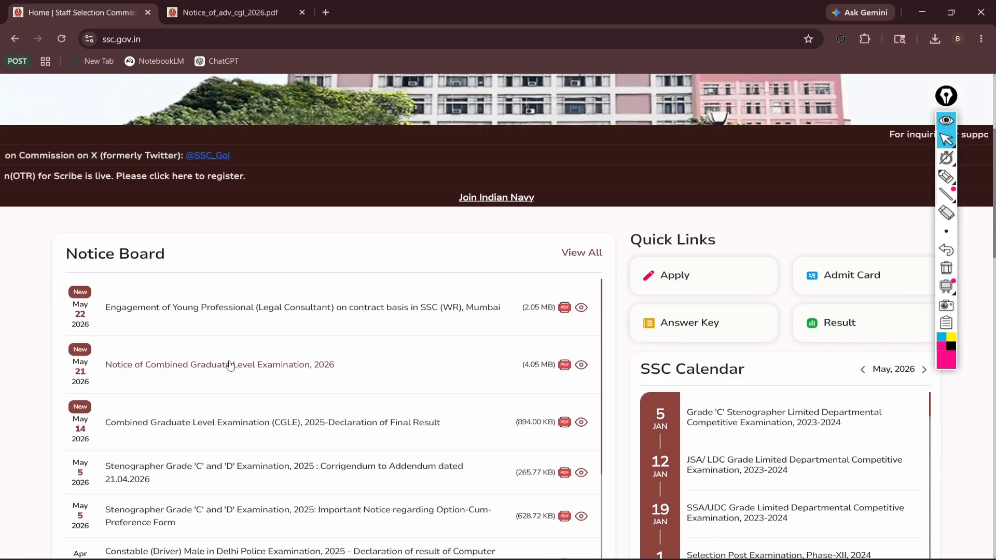
# Bring up the Notice_of_adv_cgl_2026.pdf tab from the home page's Notice Board.
pyautogui.click(234, 13)
# Scroll to page 5 and highlight the approx. 12,256 tentative vacancies sentence.
pyautogui.scroll(-2, 666, 348)
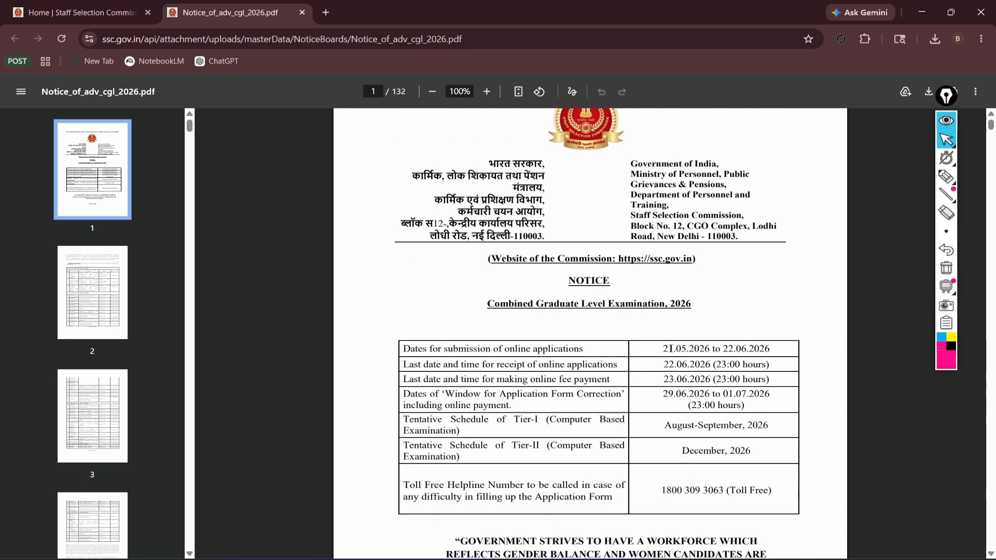
# Highlight the last date for online application submission in the dates table, then clear it.
pyautogui.tripleClick(672, 349)
pyautogui.click(680, 351)
pyautogui.moveTo(676, 350); pyautogui.dragTo(694, 361)
pyautogui.click(706, 349)
pyautogui.click(692, 364)
pyautogui.scroll(-5, 680, 358)
pyautogui.scroll(3, 679, 357)
pyautogui.scroll(-20, 669, 347)
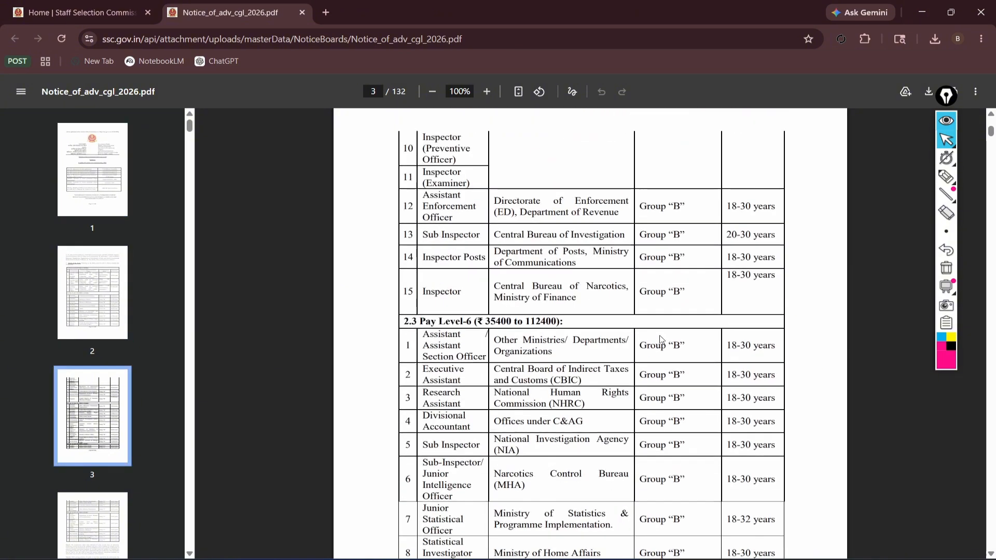
pyautogui.scroll(-20, 662, 340)
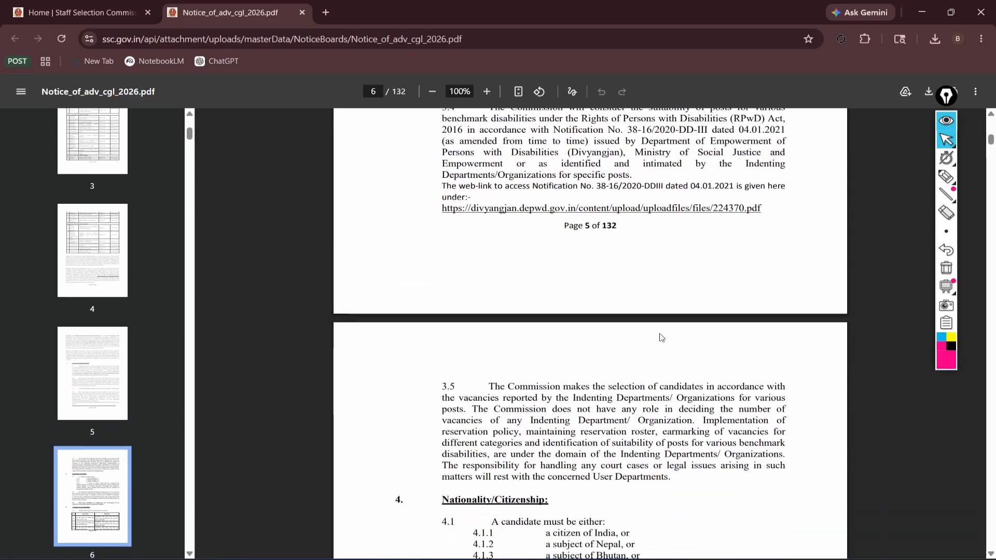
pyautogui.scroll(10, 661, 338)
pyautogui.scroll(-2, 657, 338)
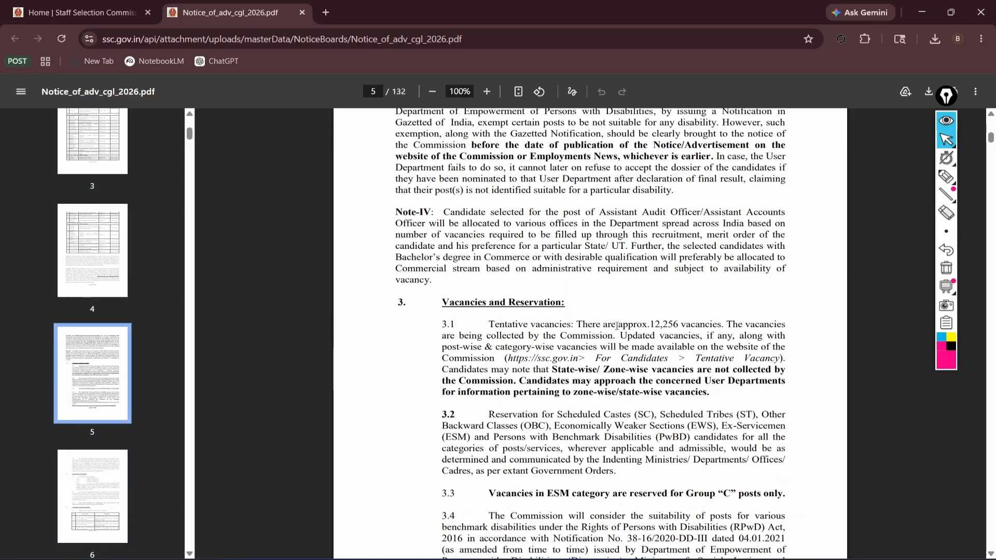
pyautogui.moveTo(617, 326)
pyautogui.mouseDown()
pyautogui.moveTo(706, 326)
pyautogui.moveTo(728, 343)
pyautogui.moveTo(624, 325)
pyautogui.mouseUp()
pyautogui.click(807, 279)
# Circle the vacancy count with Epic Pen, erase the circle, and put the pen tools away.
pyautogui.click(945, 179)
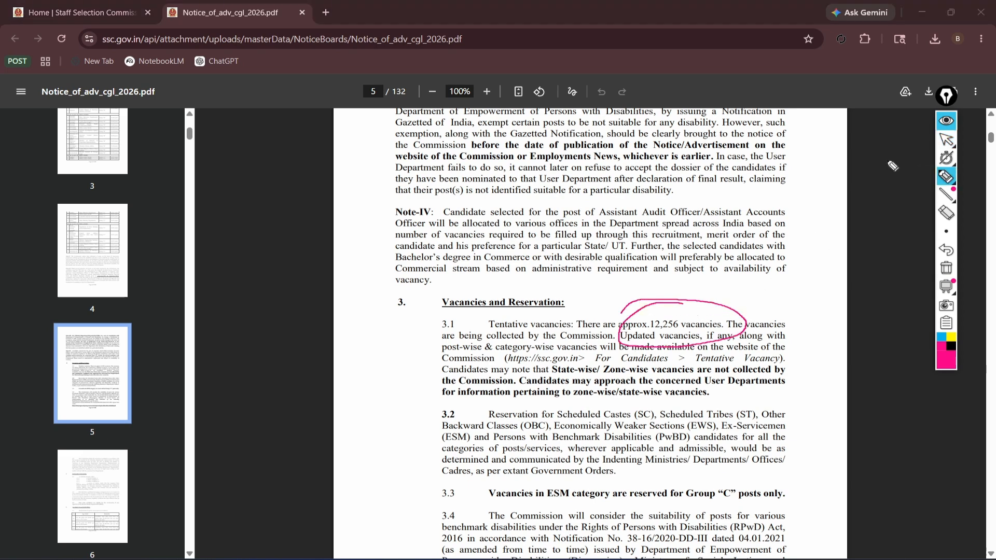
pyautogui.click(946, 213)
pyautogui.click(730, 311)
pyautogui.moveTo(951, 182)
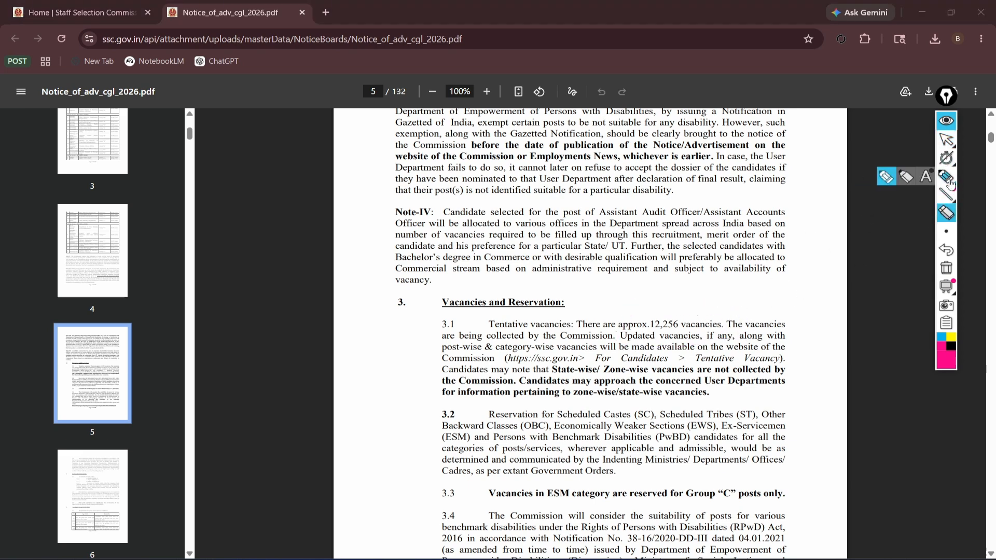
pyautogui.click(946, 121)
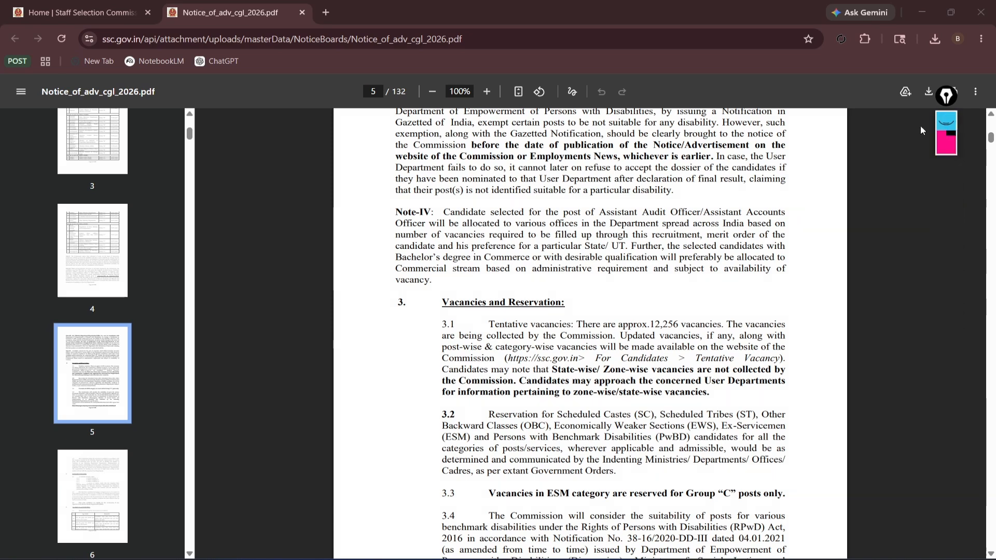
# Back on the SSC home page, choose Register Now from the Login or Register dialog.
pyautogui.click(87, 3)
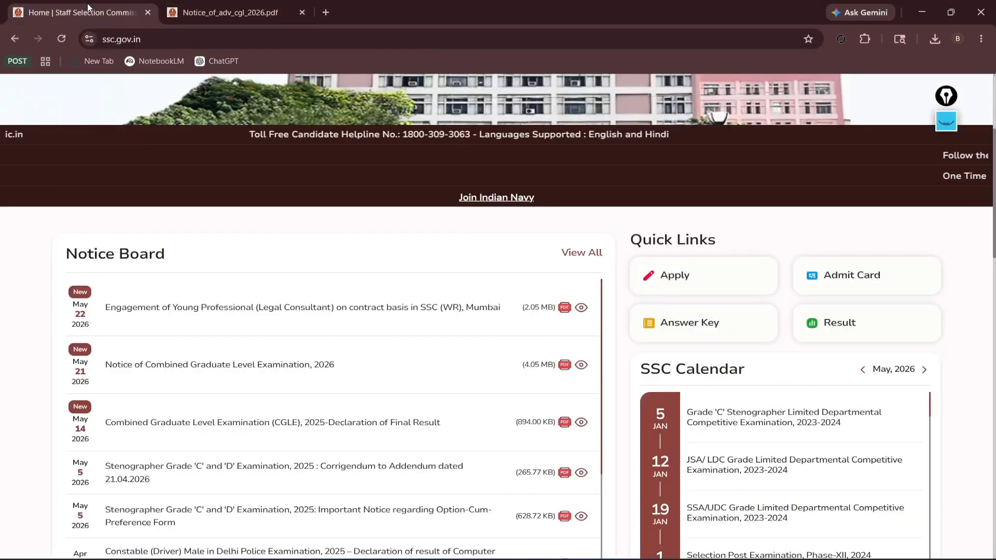
pyautogui.scroll(4, 508, 255)
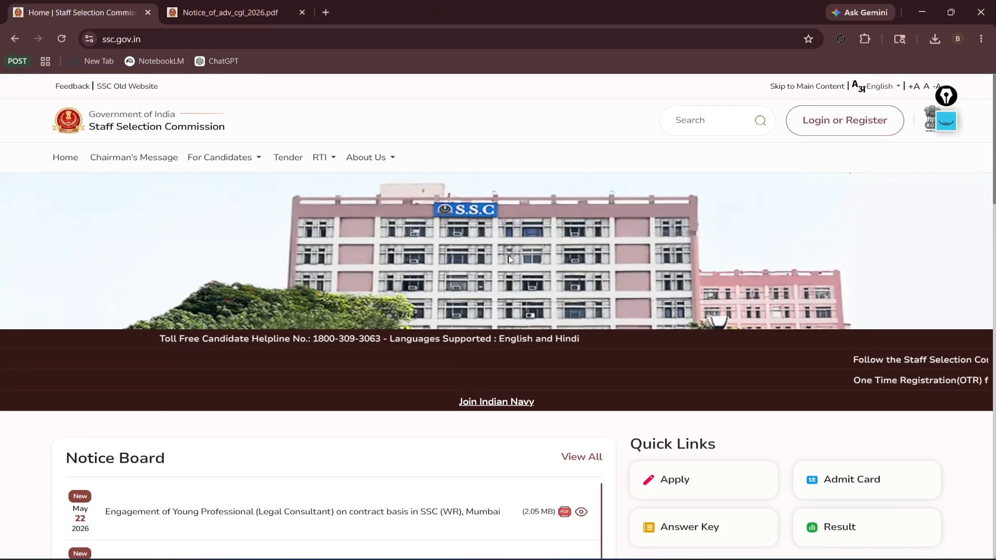
pyautogui.click(851, 123)
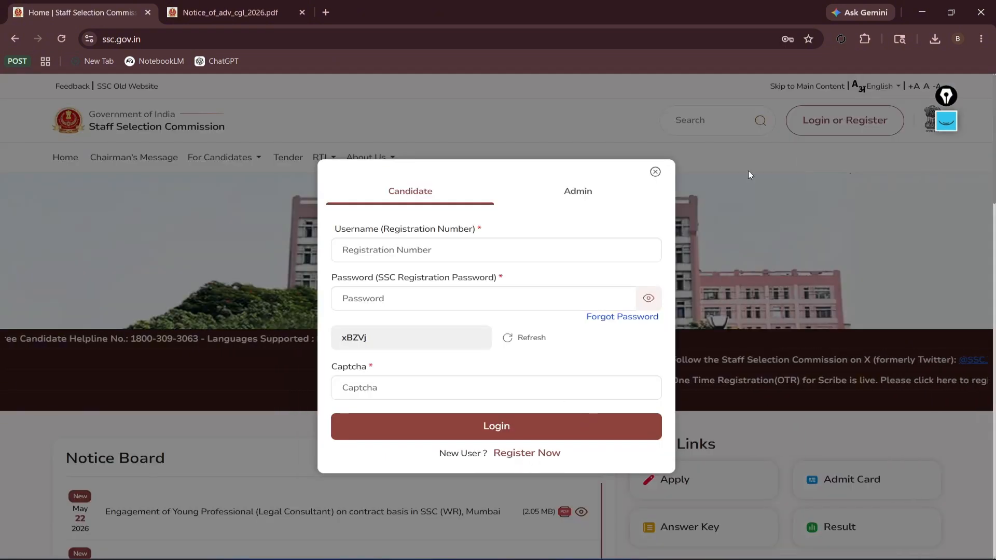
pyautogui.click(656, 172)
pyautogui.click(837, 122)
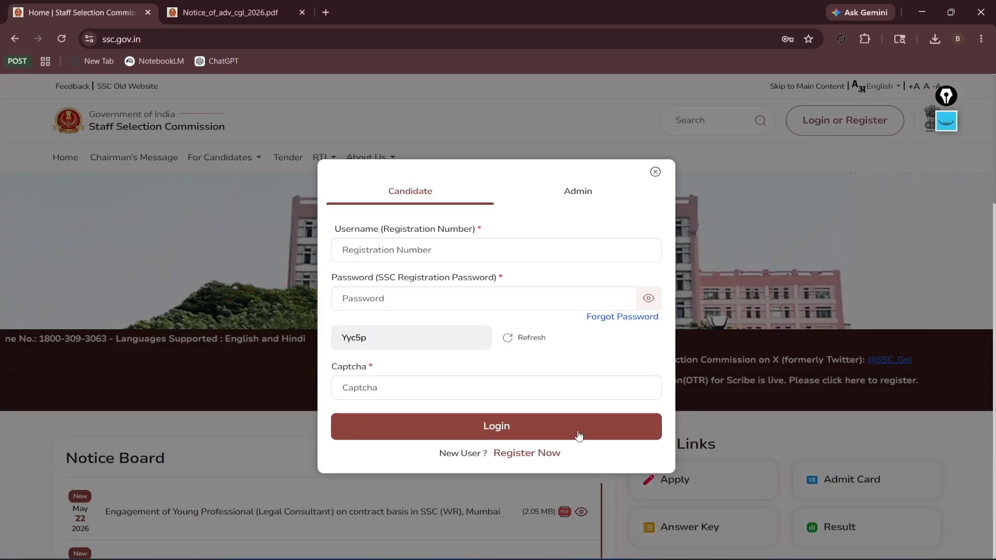
pyautogui.click(526, 455)
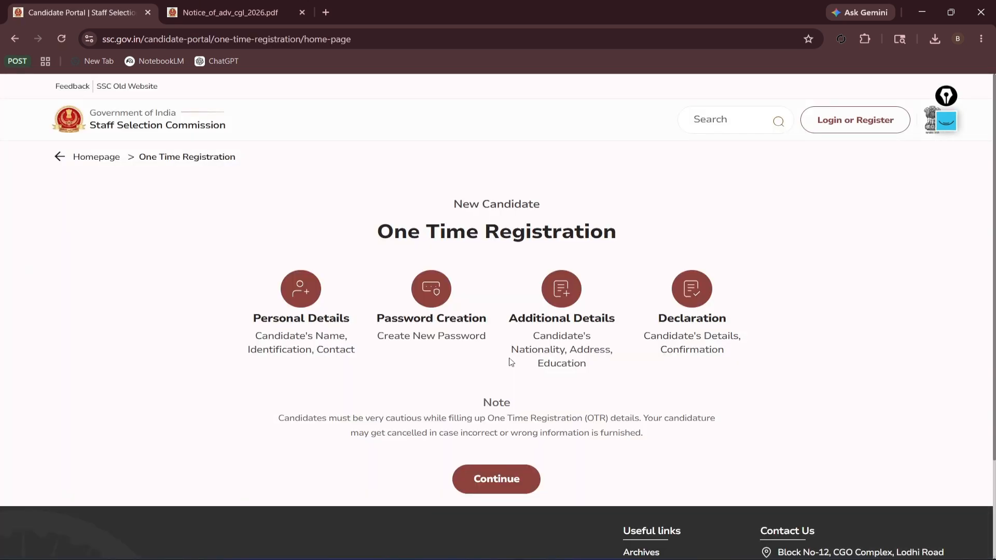
# Continue from the One Time Registration page to the Personal Details form.
pyautogui.moveTo(379, 242); pyautogui.dragTo(700, 232)
pyautogui.click(435, 306)
pyautogui.click(511, 483)
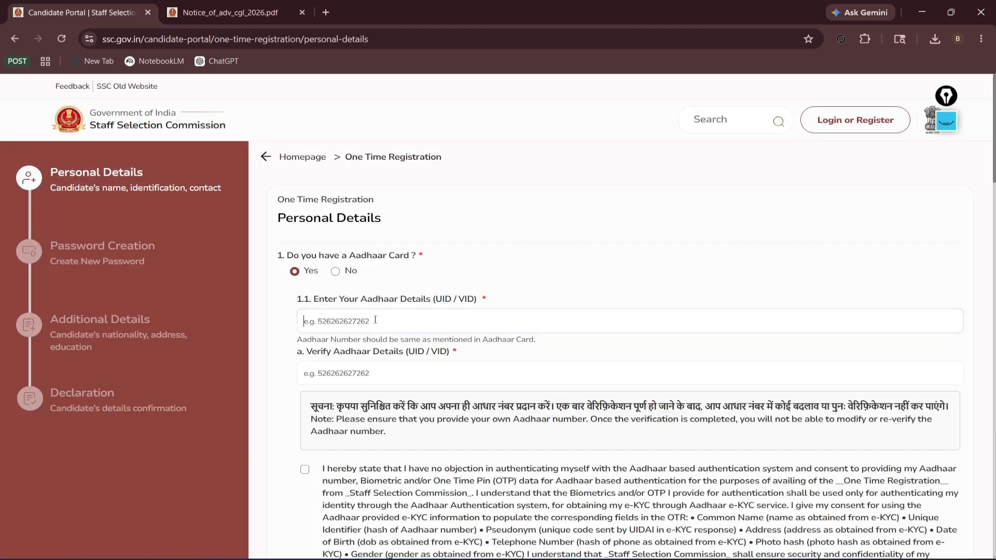
# Enter the Aadhaar number in both UID/VID fields and tick the authentication consent box.
pyautogui.click(375, 320)
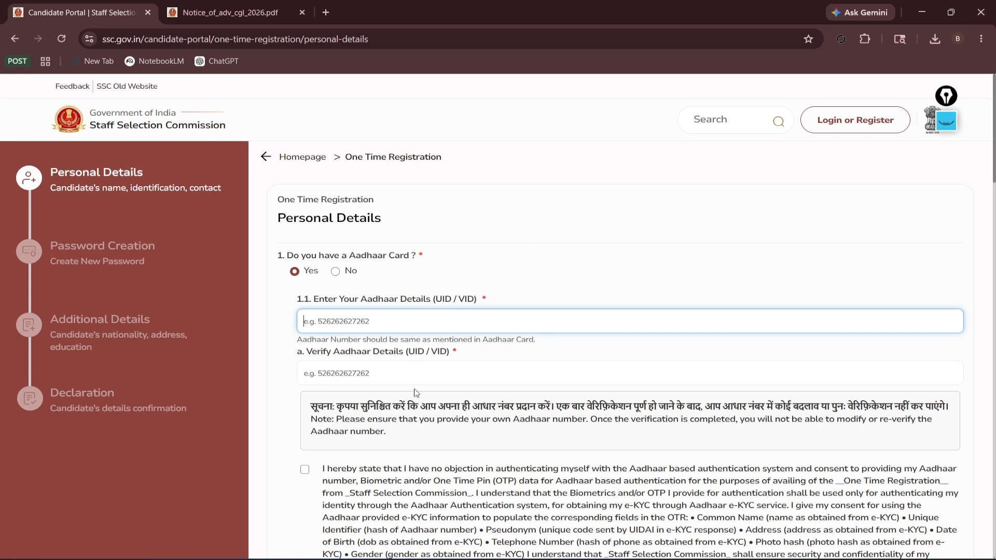
pyautogui.click(419, 372)
pyautogui.click(421, 323)
pyautogui.write('*')
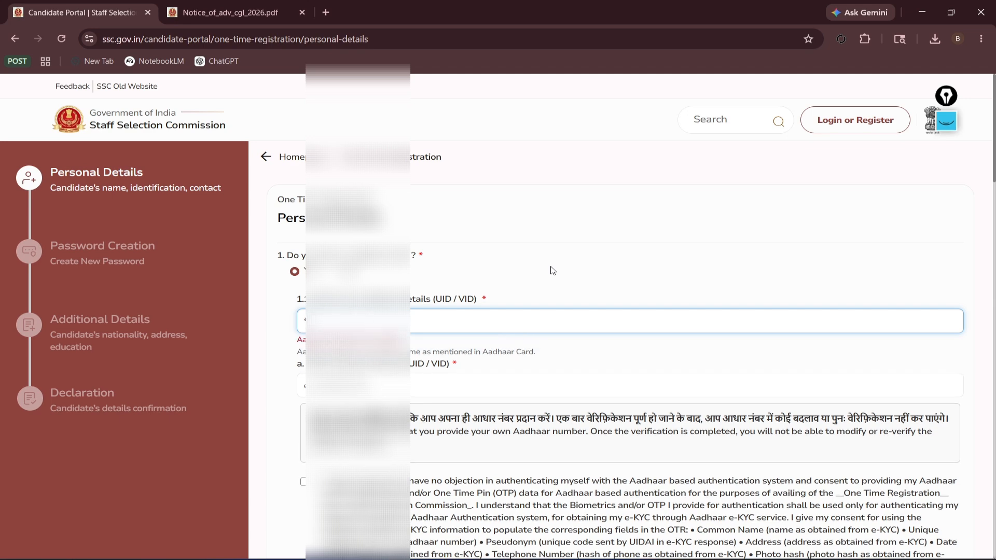
pyautogui.press('Tab')
pyautogui.scroll(-2, 280, 361)
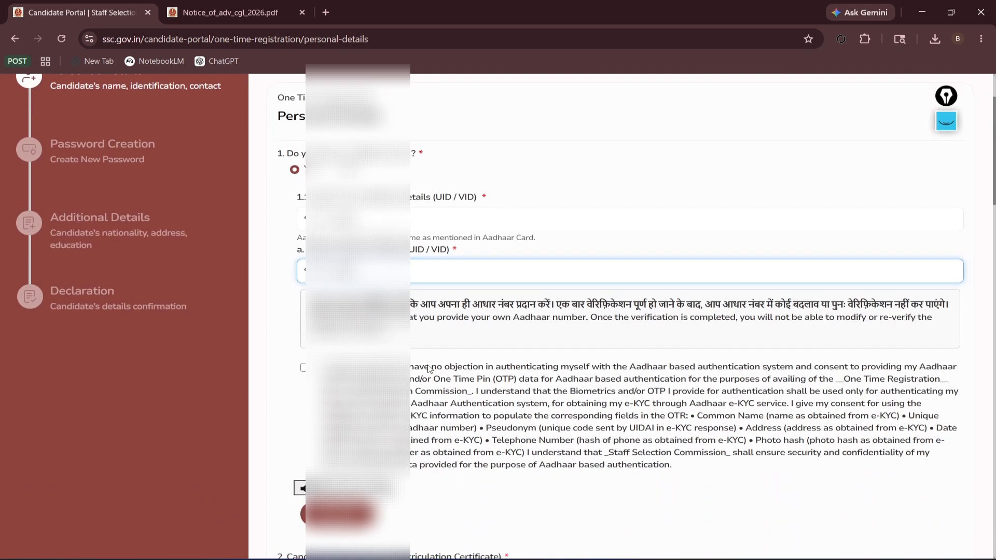
pyautogui.click(304, 367)
# Send the Aadhaar OTP, enter the received code, and verify it.
pyautogui.scroll(-2, 620, 312)
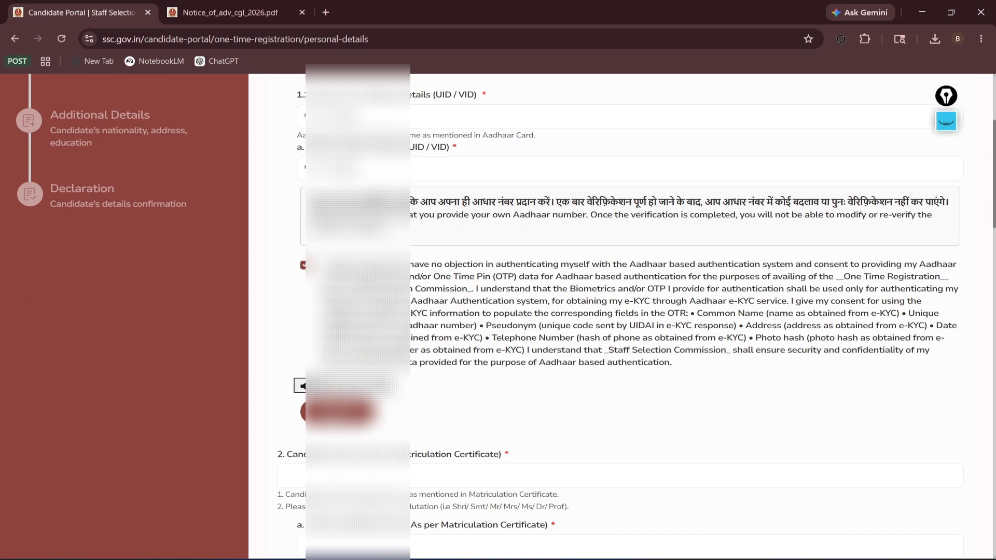
pyautogui.click(337, 411)
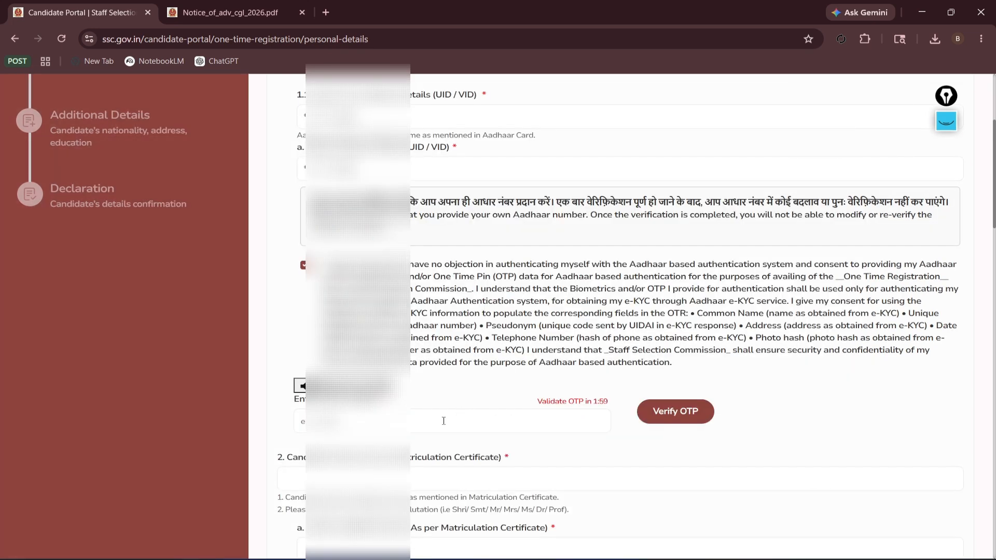
pyautogui.click(443, 420)
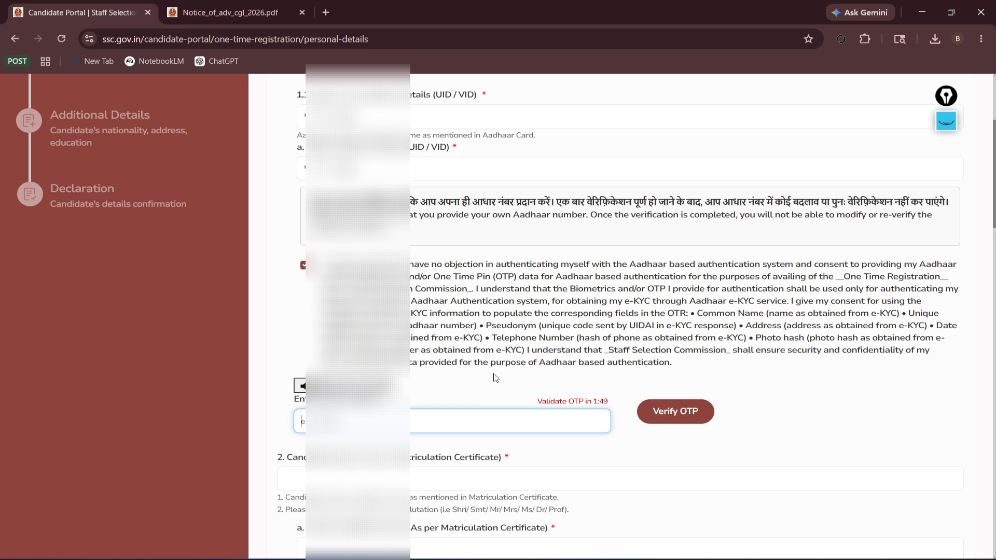
pyautogui.click(666, 414)
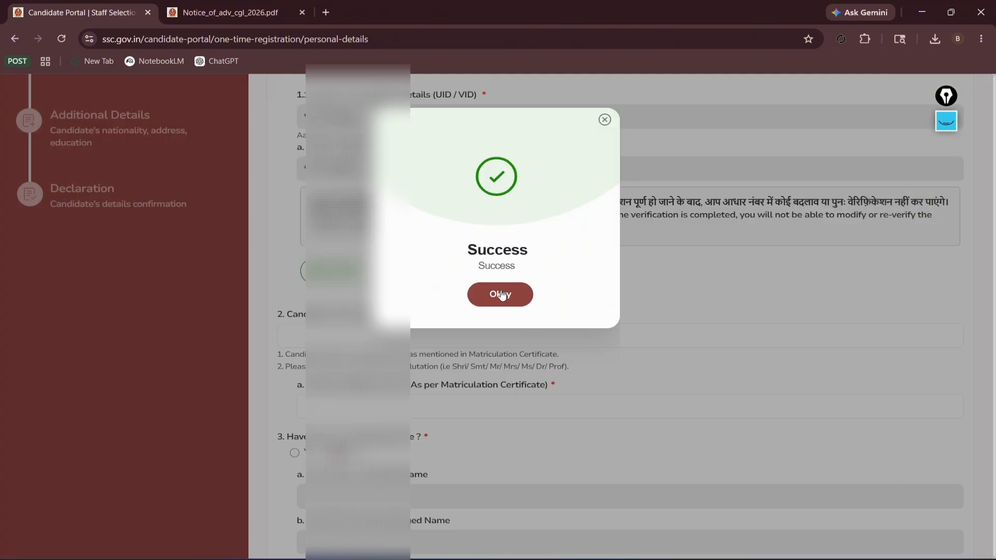
# Dismiss the Success message and fill in the candidate's name in field 2a.
pyautogui.click(516, 292)
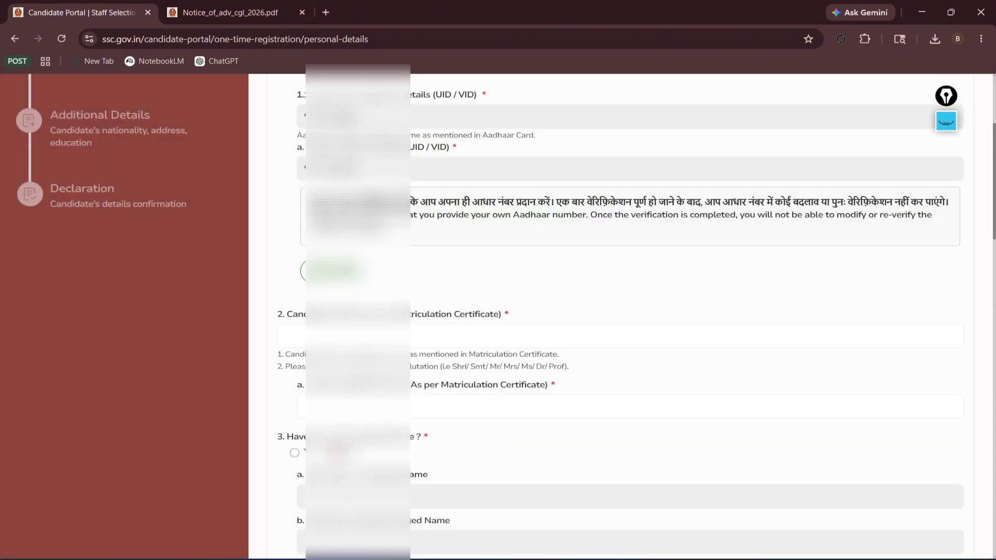
pyautogui.scroll(-2, 494, 391)
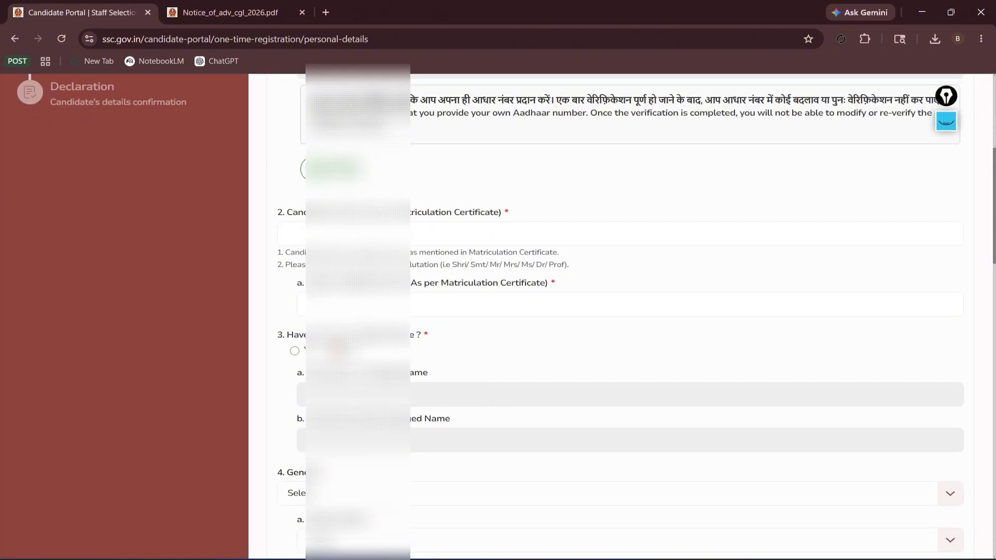
pyautogui.moveTo(310, 283); pyautogui.dragTo(549, 289)
pyautogui.click(437, 286)
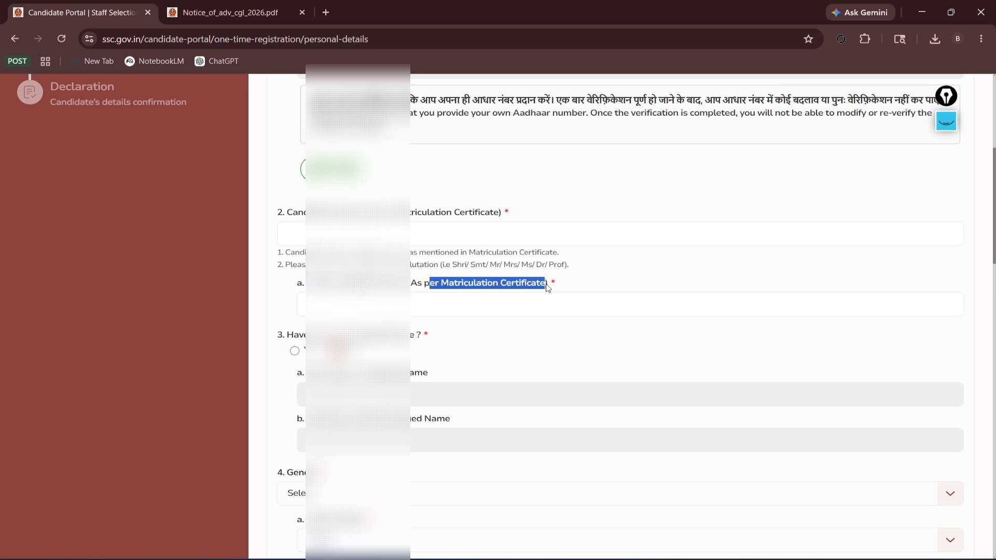
pyautogui.click(468, 316)
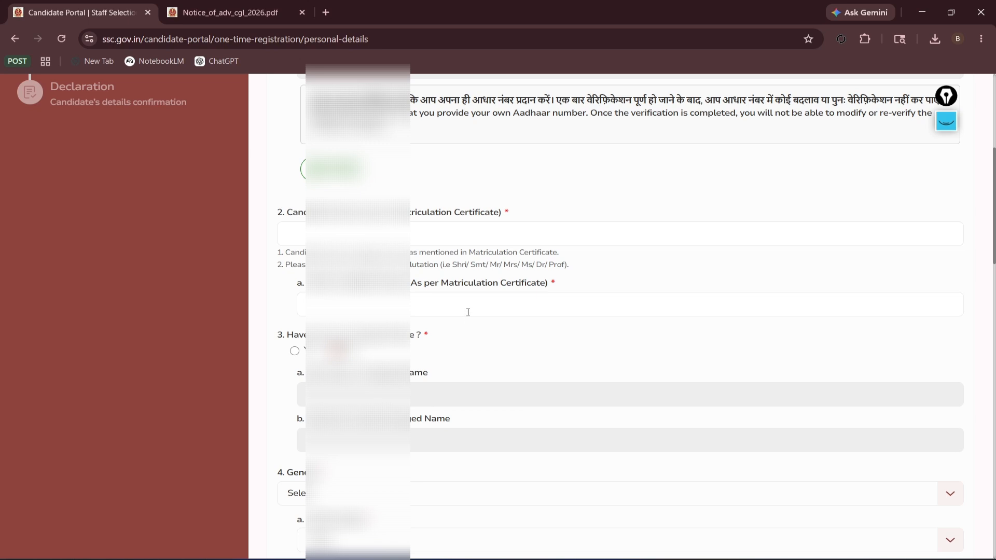
pyautogui.click(472, 309)
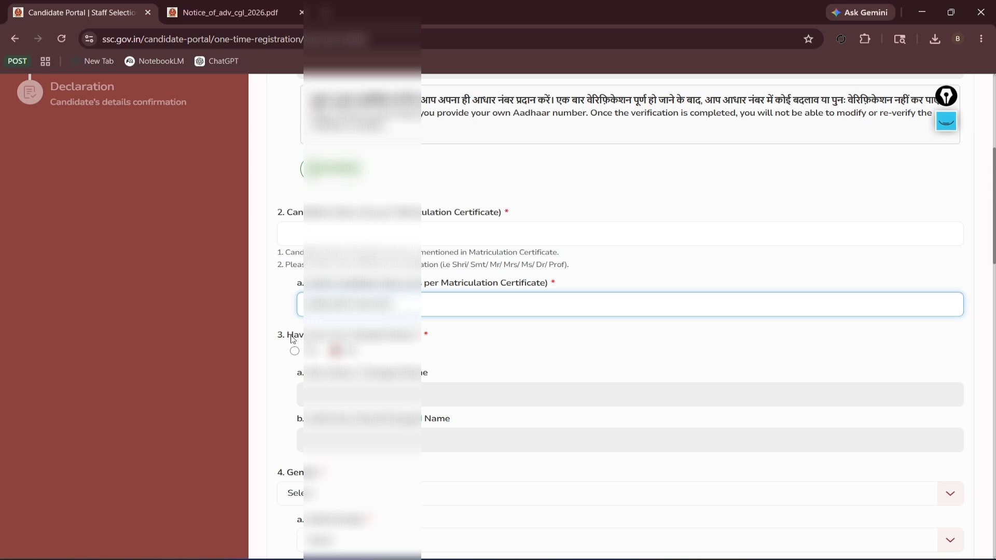
# Answer question 3 with the second option.
pyautogui.moveTo(288, 338); pyautogui.dragTo(375, 336)
pyautogui.click(398, 339)
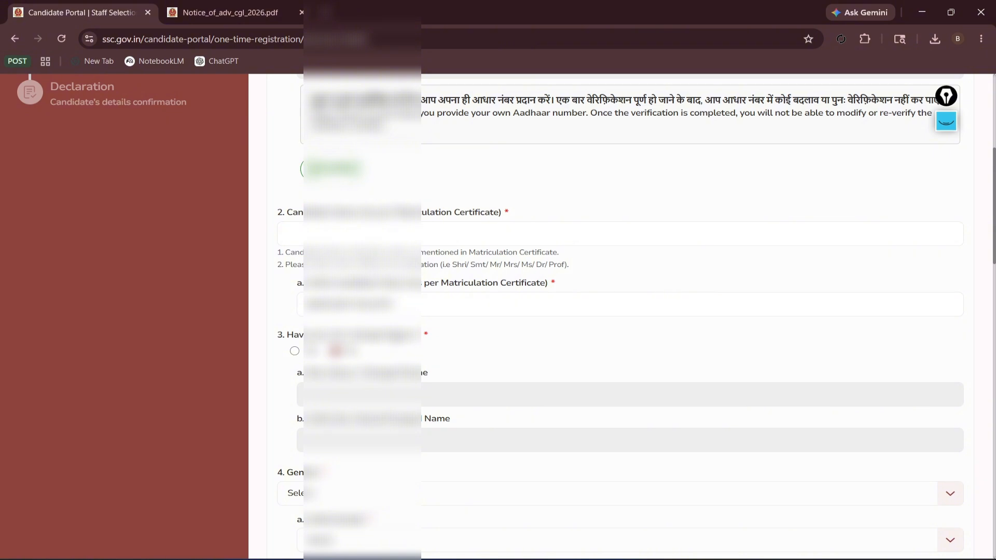
pyautogui.click(294, 351)
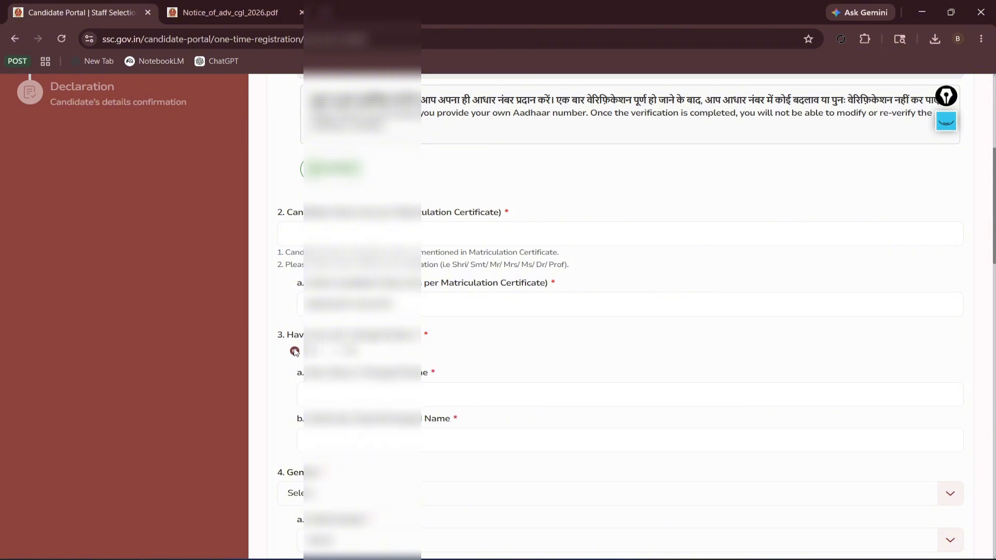
pyautogui.click(335, 351)
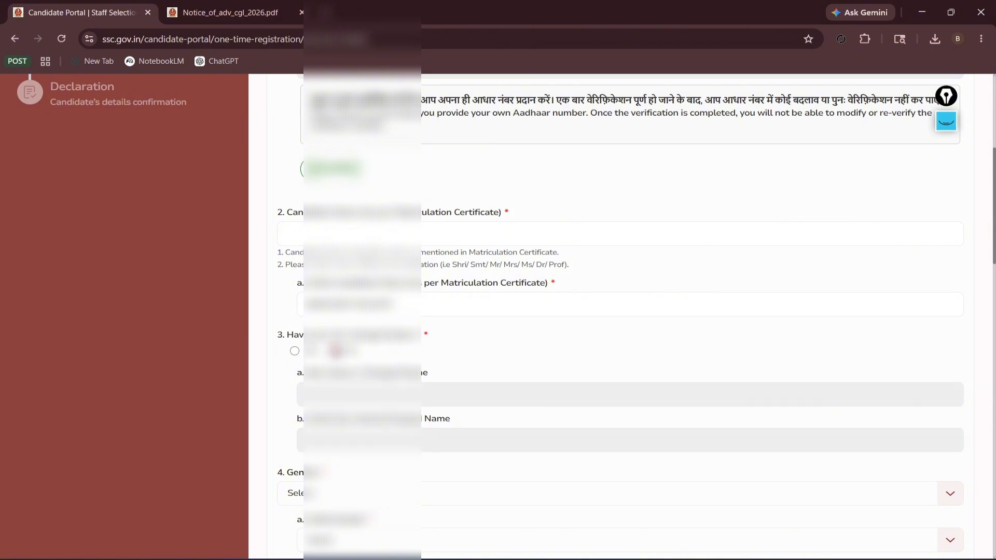
pyautogui.scroll(-4, 384, 349)
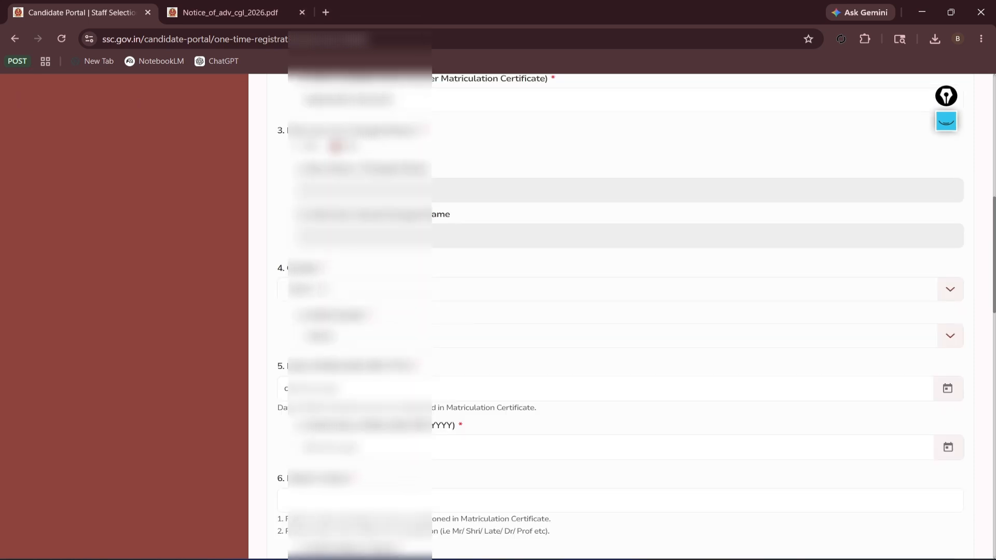
# Choose the candidate's gender and select the same value in its confirmation field.
pyautogui.click(322, 289)
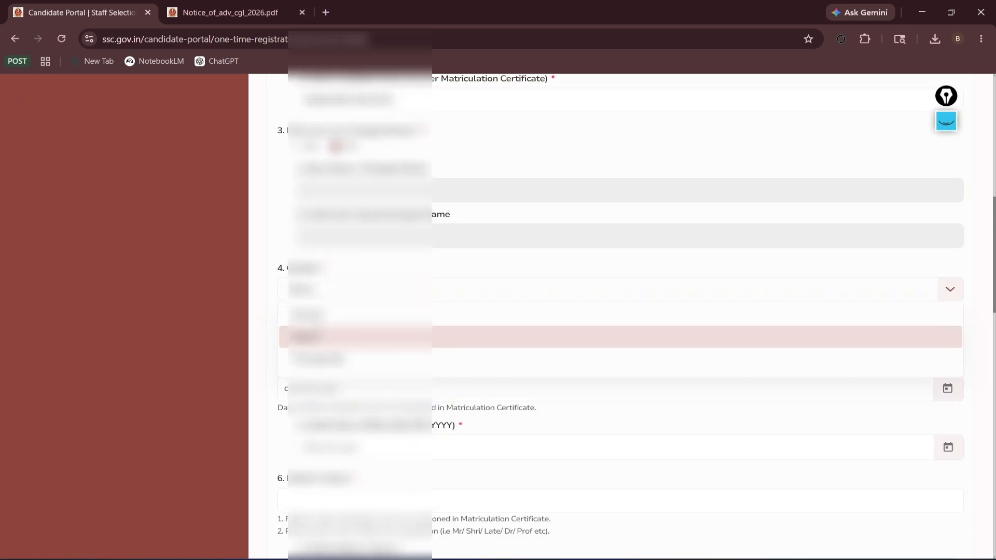
pyautogui.click(328, 336)
pyautogui.click(346, 336)
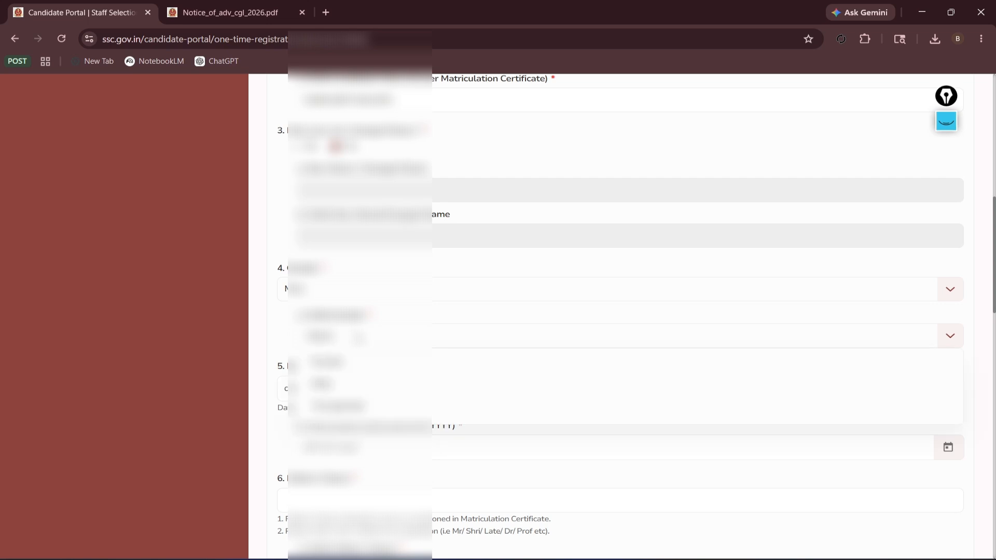
pyautogui.click(337, 385)
pyautogui.scroll(-2, 360, 284)
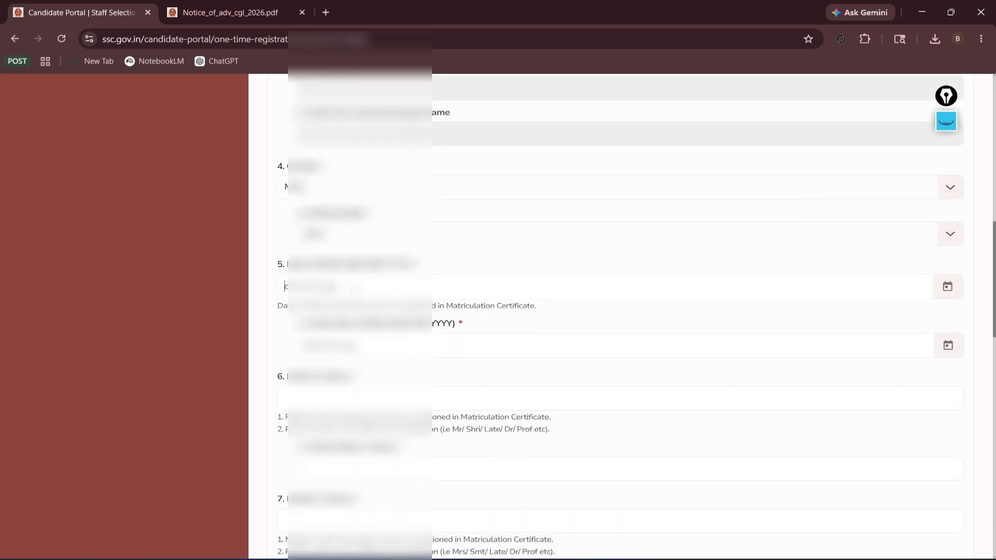
# Set the date of birth using the calendar's year picker.
pyautogui.click(285, 286)
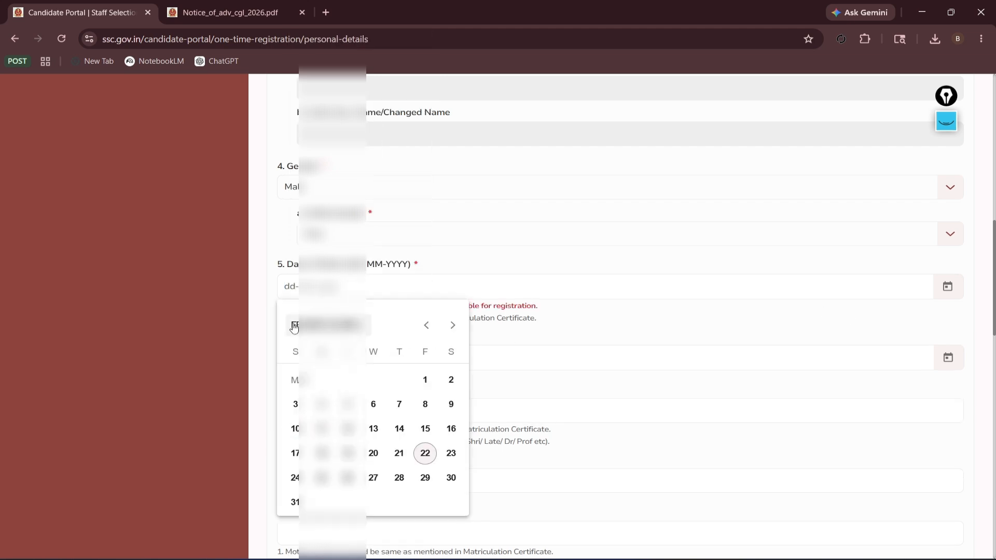
pyautogui.click(327, 325)
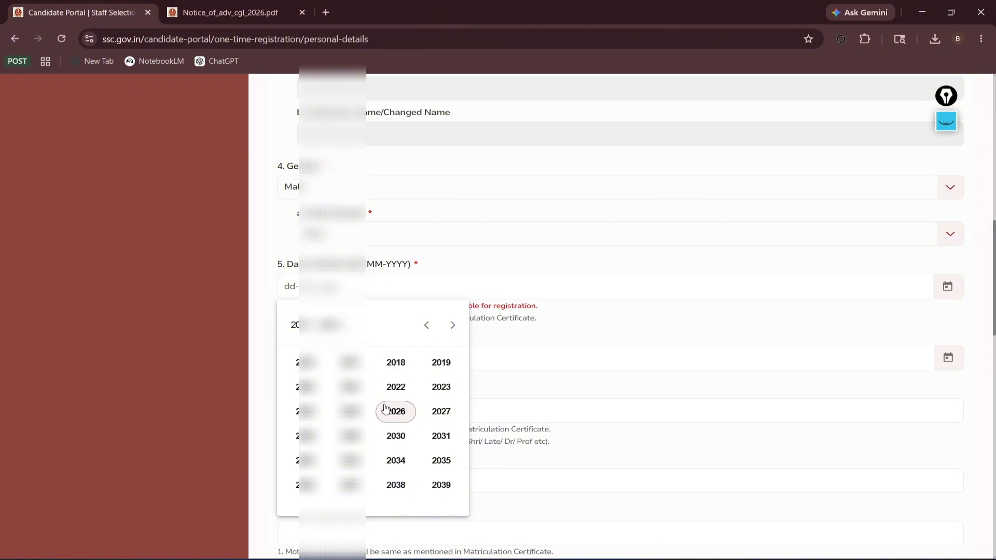
pyautogui.scroll(2, 390, 396)
pyautogui.scroll(-4, 390, 498)
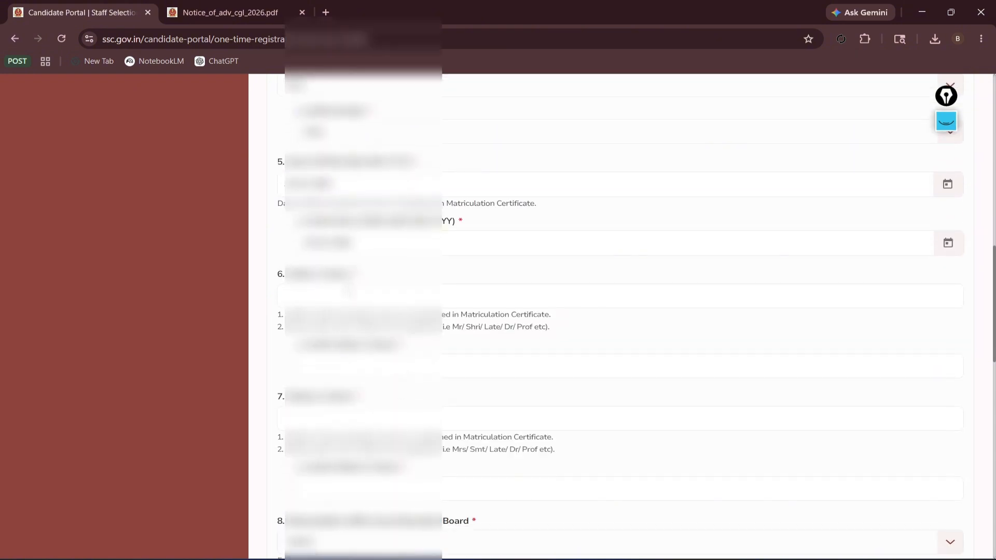
# Enter the father's name in field 6 and retype it in the confirmation field.
pyautogui.click(360, 292)
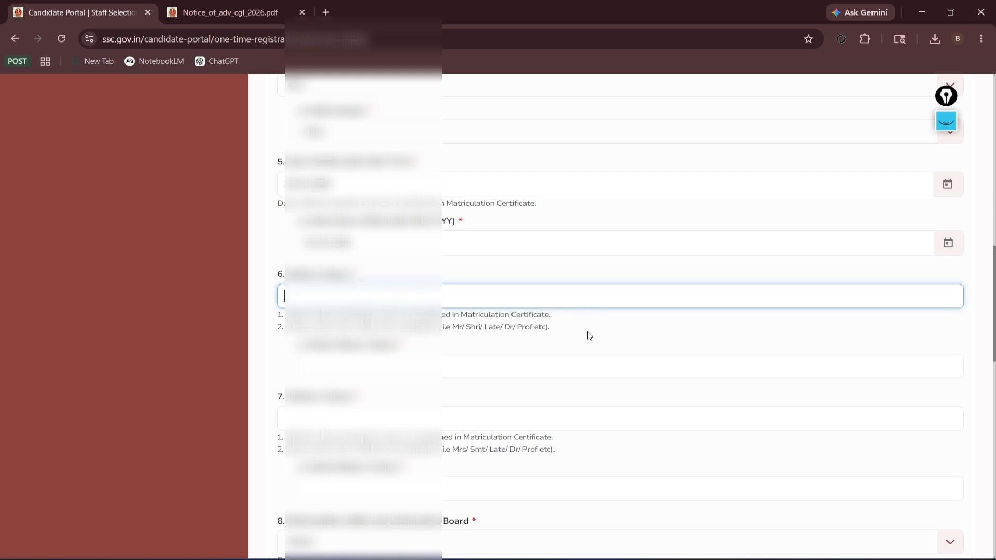
pyautogui.click(396, 365)
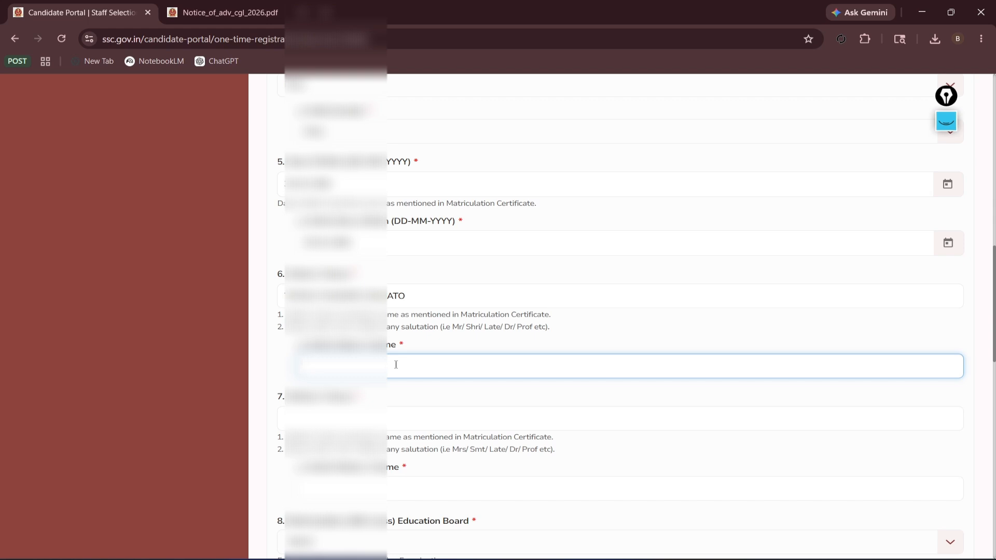
pyautogui.write('T')
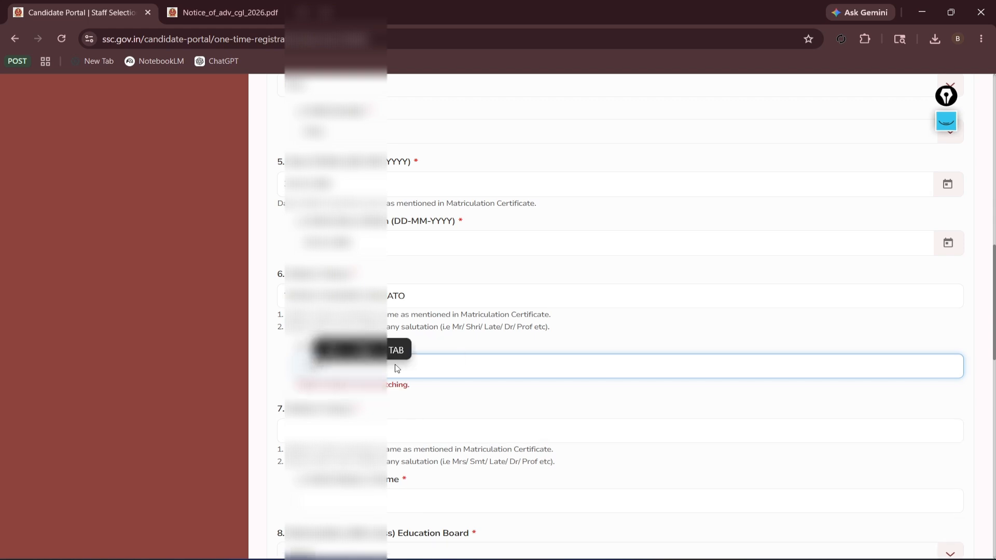
pyautogui.click(402, 423)
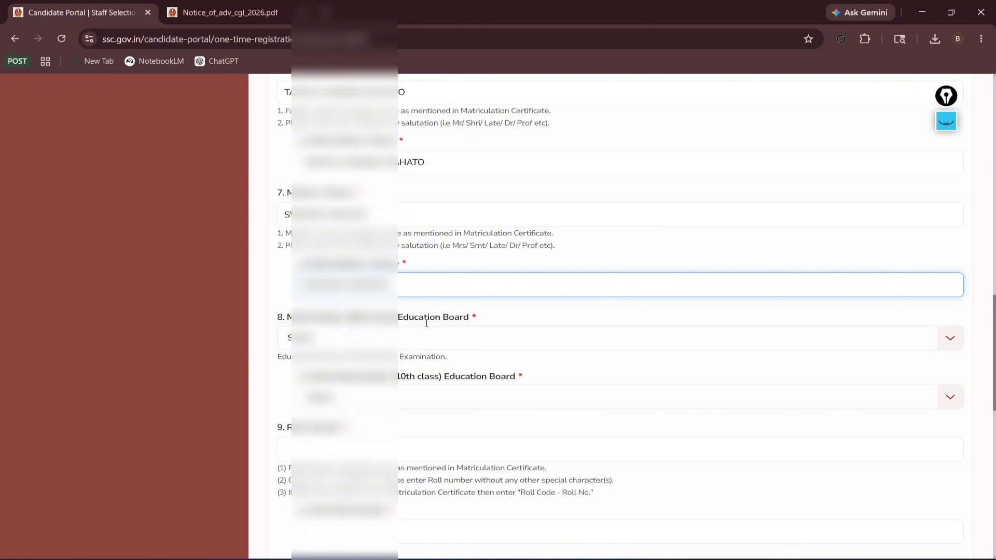
# Select the West Bengal secondary education board as Education Board and in its 10th-class confirmation.
pyautogui.click(463, 337)
pyautogui.scroll(-5, 400, 445)
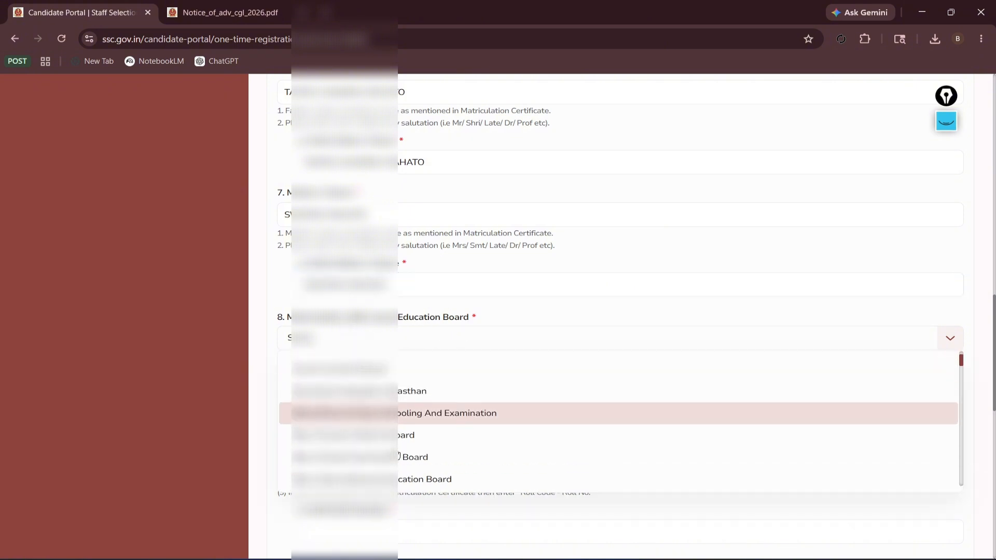
pyautogui.scroll(-8, 617, 420)
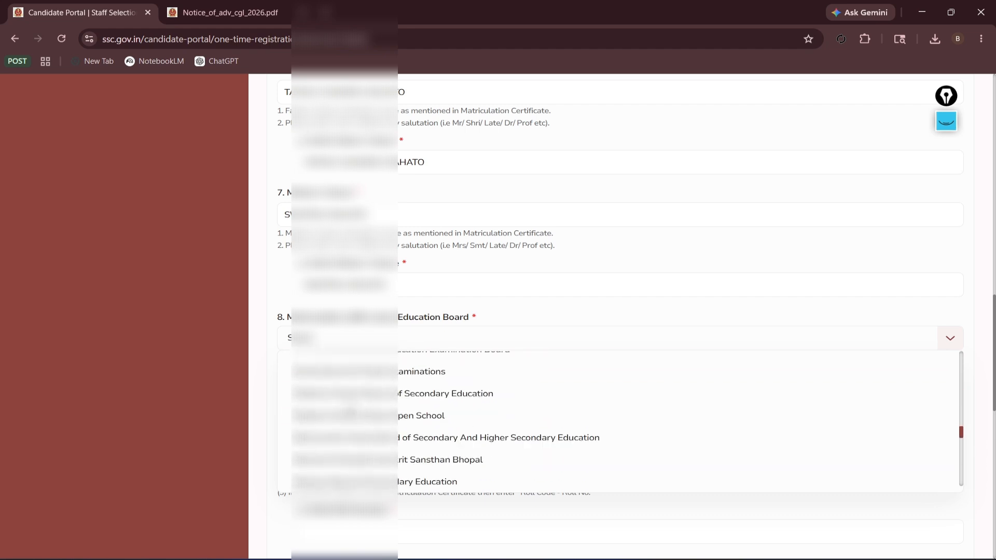
pyautogui.scroll(-5, 618, 415)
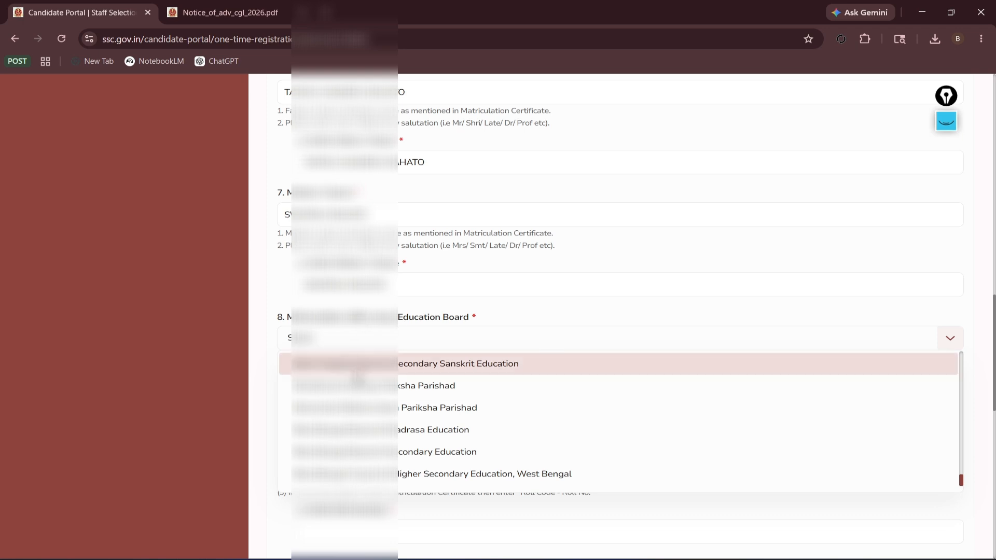
pyautogui.click(402, 451)
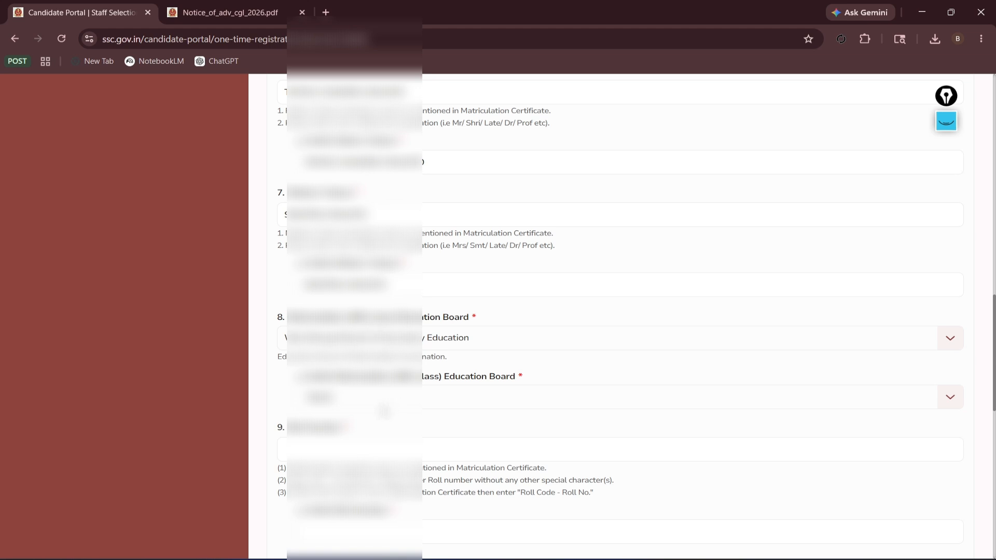
pyautogui.click(394, 402)
pyautogui.scroll(-15, 623, 480)
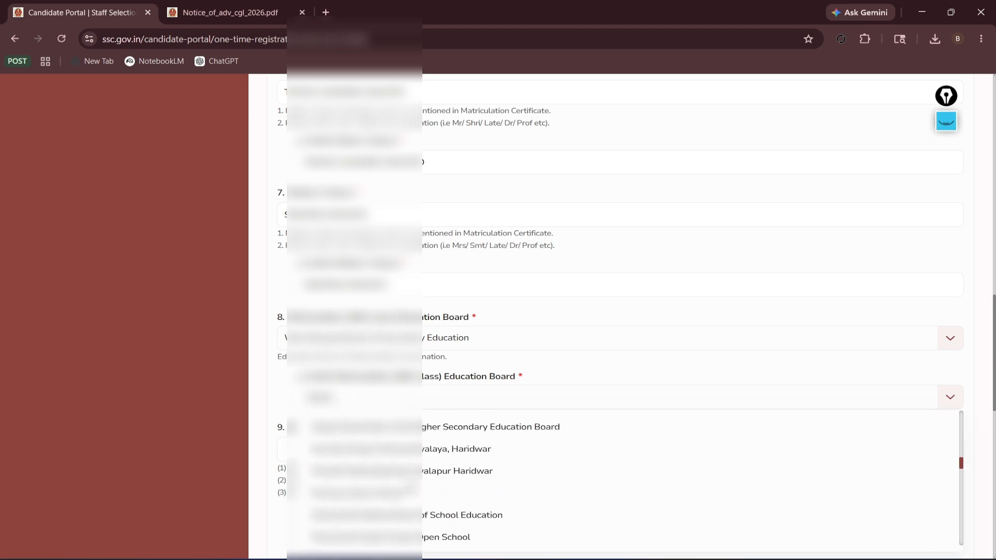
pyautogui.scroll(-2, 423, 487)
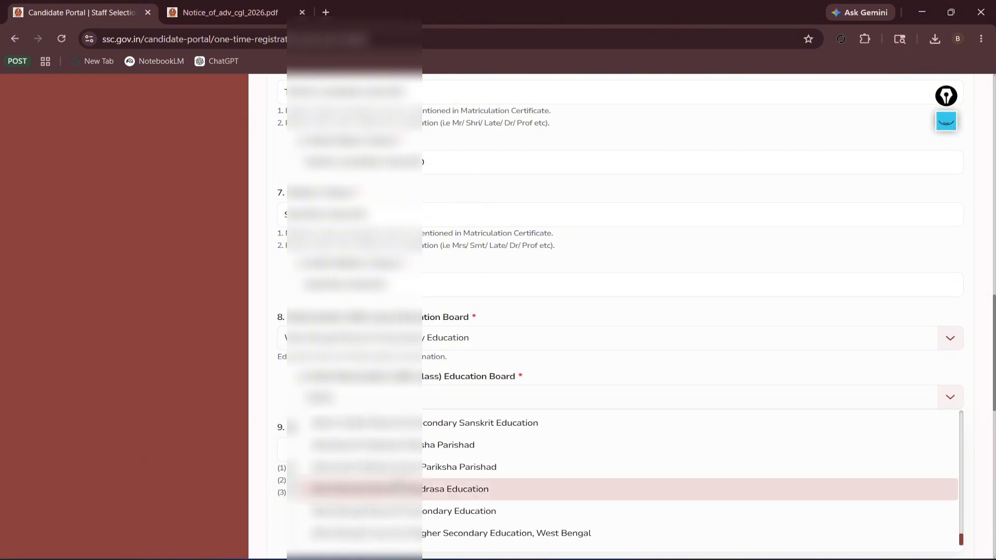
pyautogui.click(423, 511)
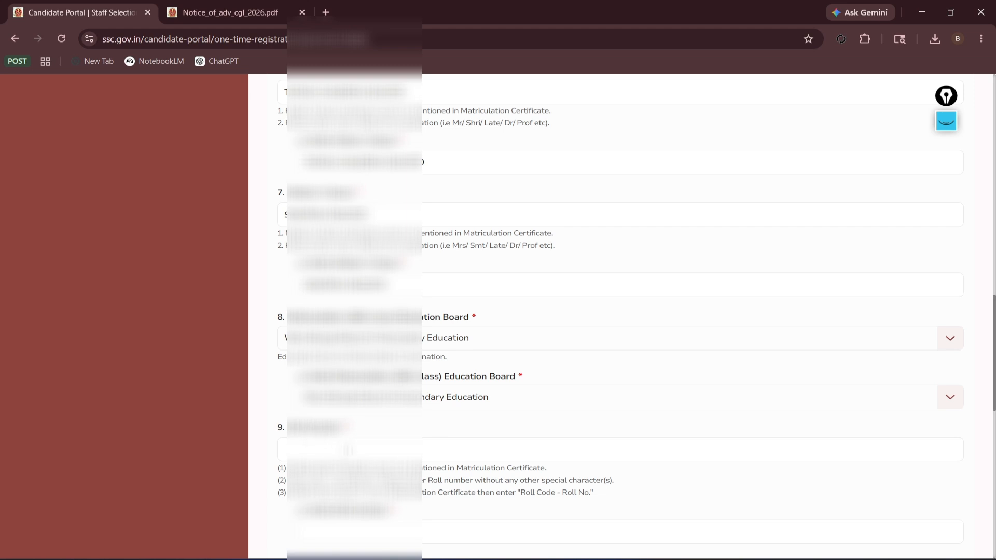
pyautogui.click(347, 450)
# Enter the roll number and retype it in the confirmation field.
pyautogui.scroll(-2, 695, 311)
pyautogui.write('2')
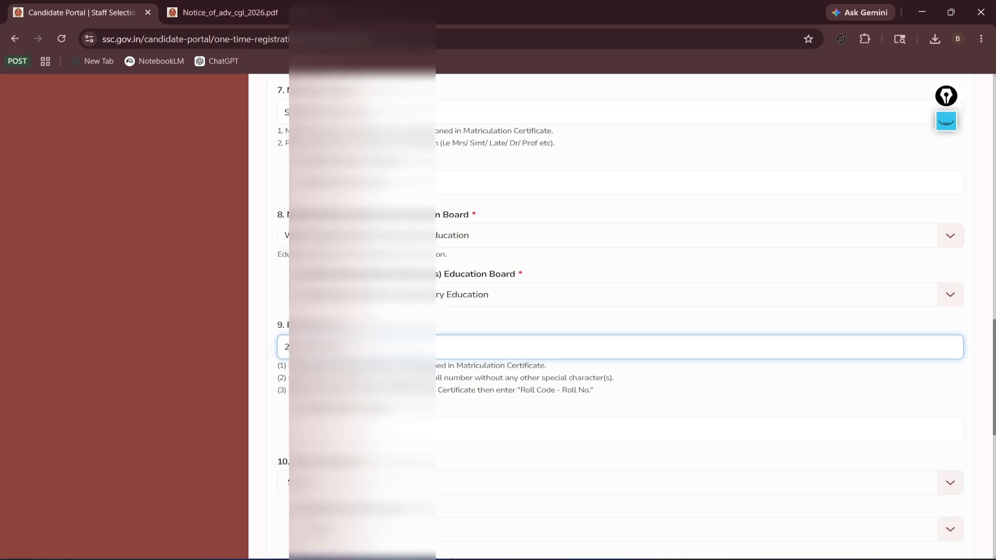
pyautogui.click(412, 427)
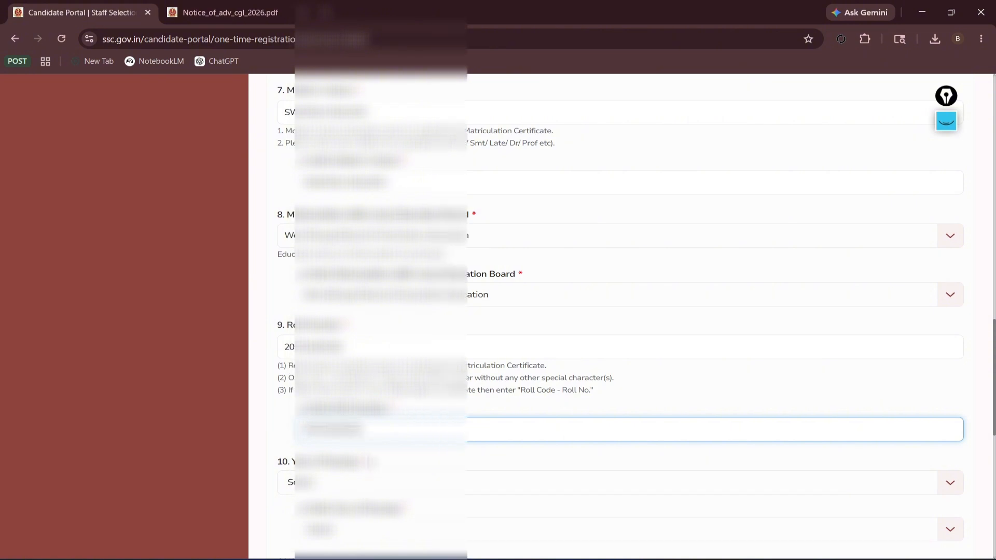
# Pick the same year of passing in both the year and confirmation dropdowns.
pyautogui.scroll(-2, 361, 395)
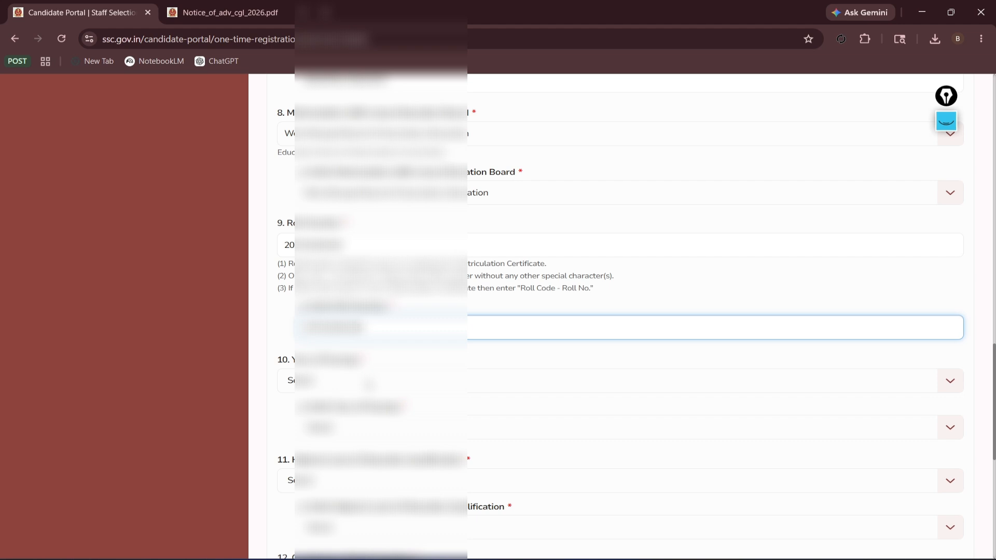
pyautogui.click(368, 384)
pyautogui.click(310, 517)
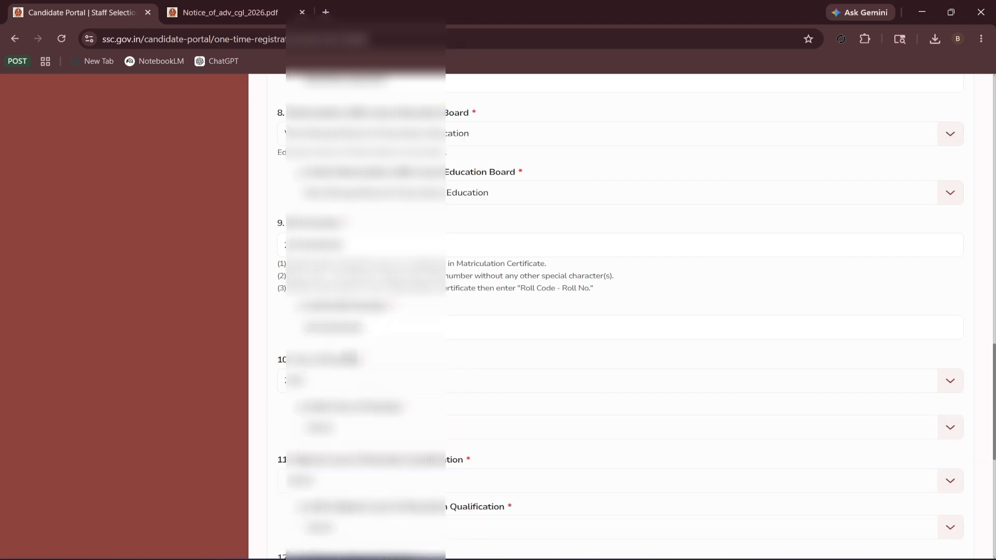
pyautogui.click(374, 428)
pyautogui.scroll(-2, 345, 528)
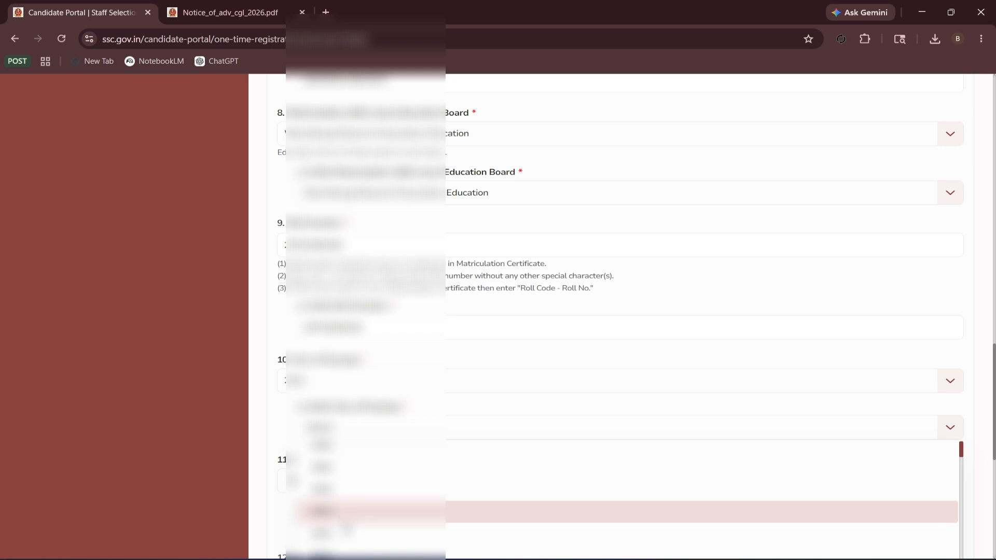
pyautogui.click(332, 467)
# Choose the highest educational qualification in both the qualification and confirmation dropdowns.
pyautogui.scroll(-2, 385, 358)
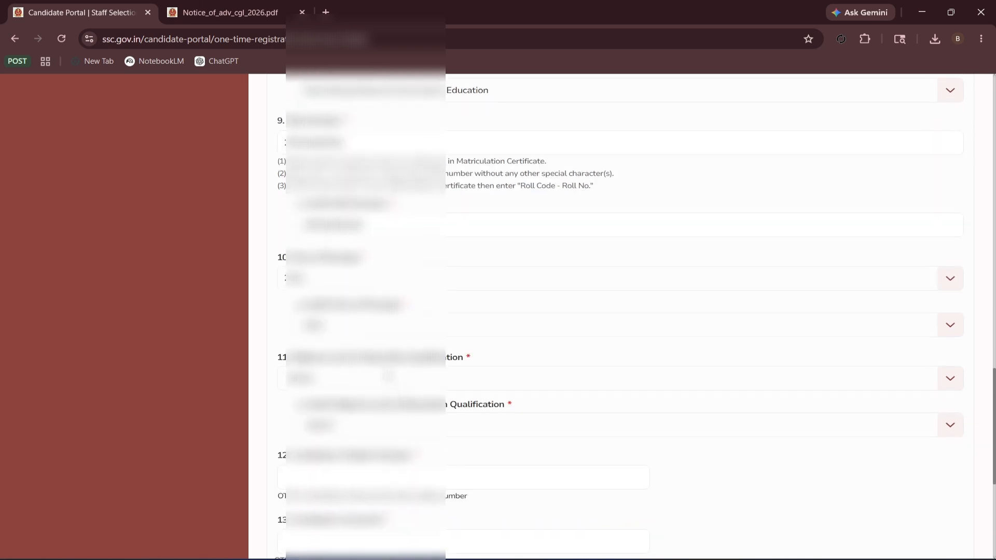
pyautogui.click(354, 383)
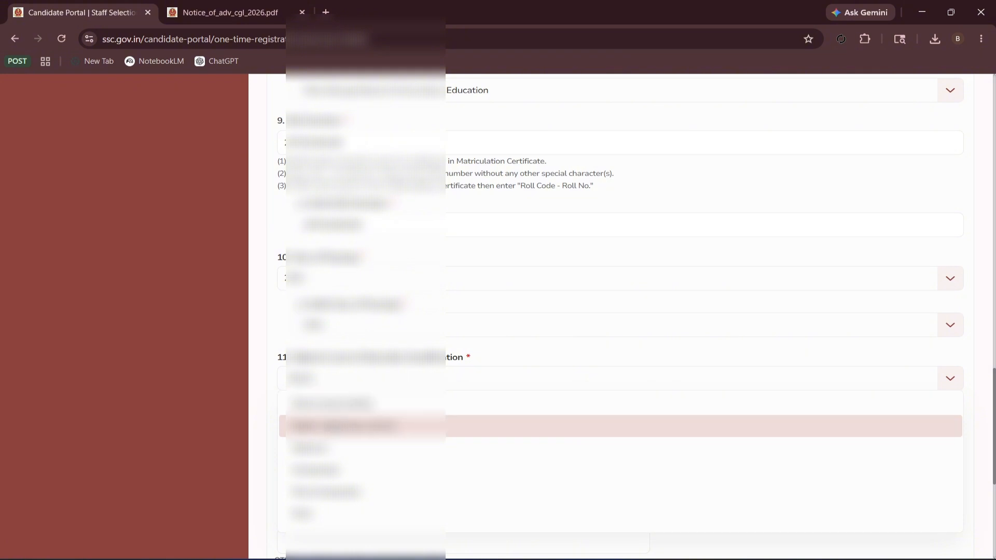
pyautogui.click(341, 425)
pyautogui.click(363, 430)
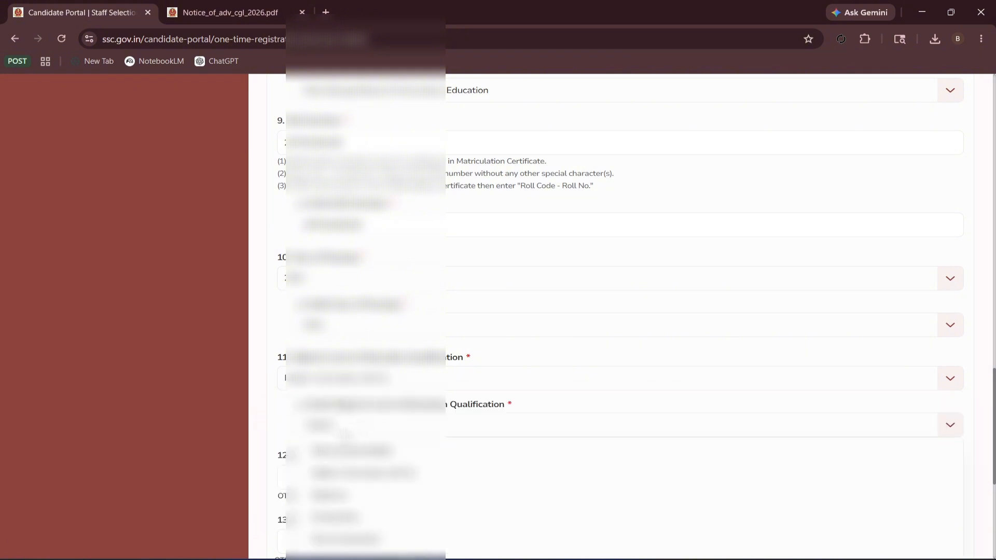
pyautogui.click(369, 477)
pyautogui.scroll(-2, 358, 373)
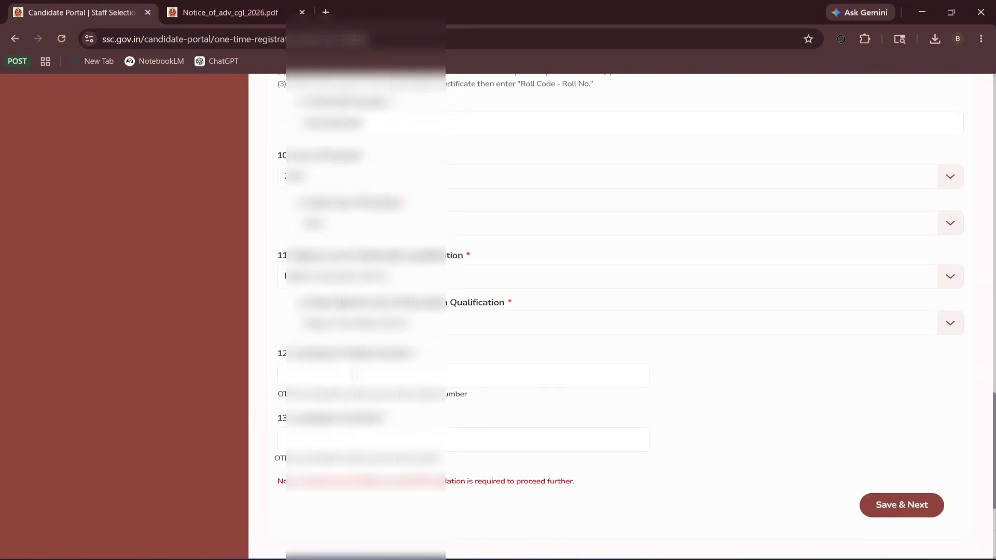
pyautogui.moveTo(308, 355); pyautogui.dragTo(375, 355)
# Enter the mobile number in field 12, send the OTP, and validate the received code.
pyautogui.click(343, 375)
pyautogui.click(383, 377)
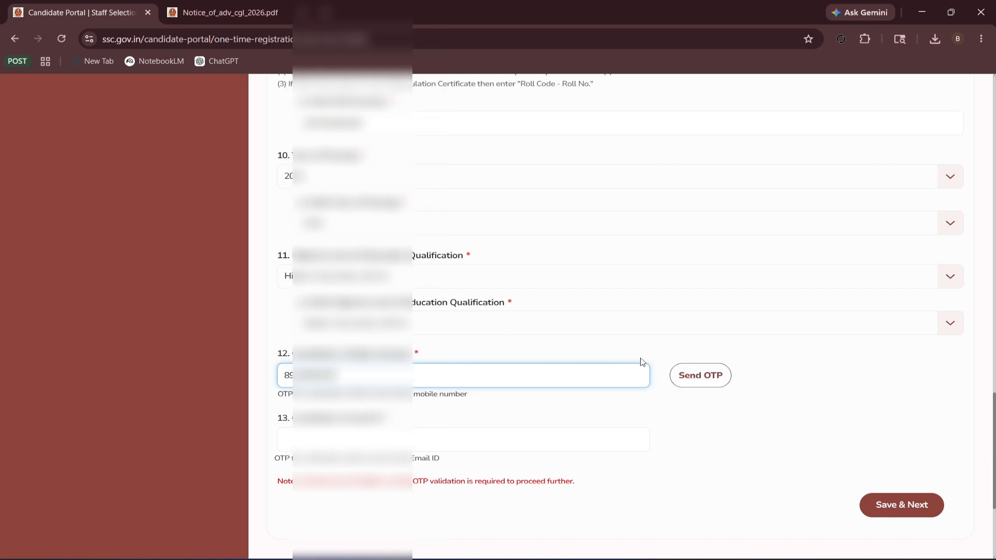
pyautogui.click(693, 383)
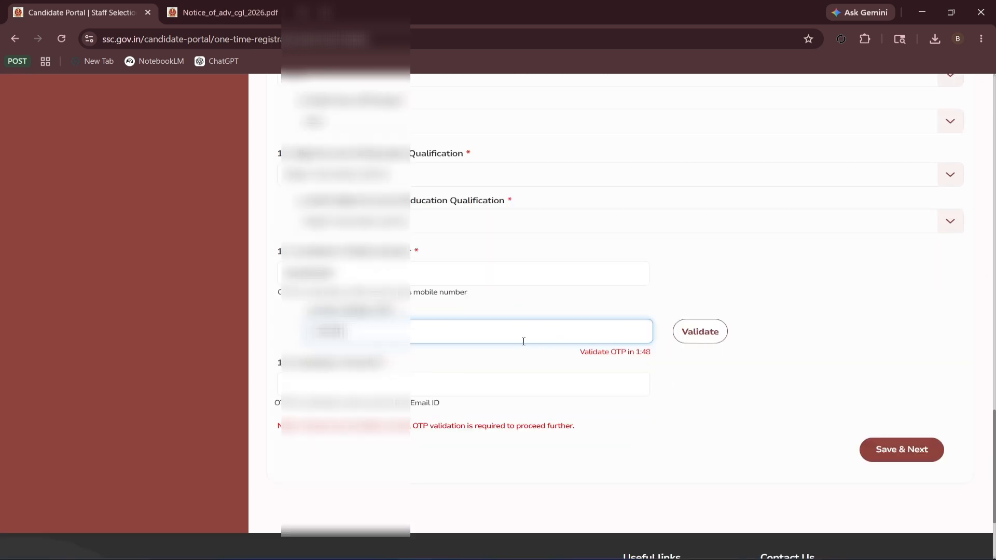
pyautogui.click(699, 334)
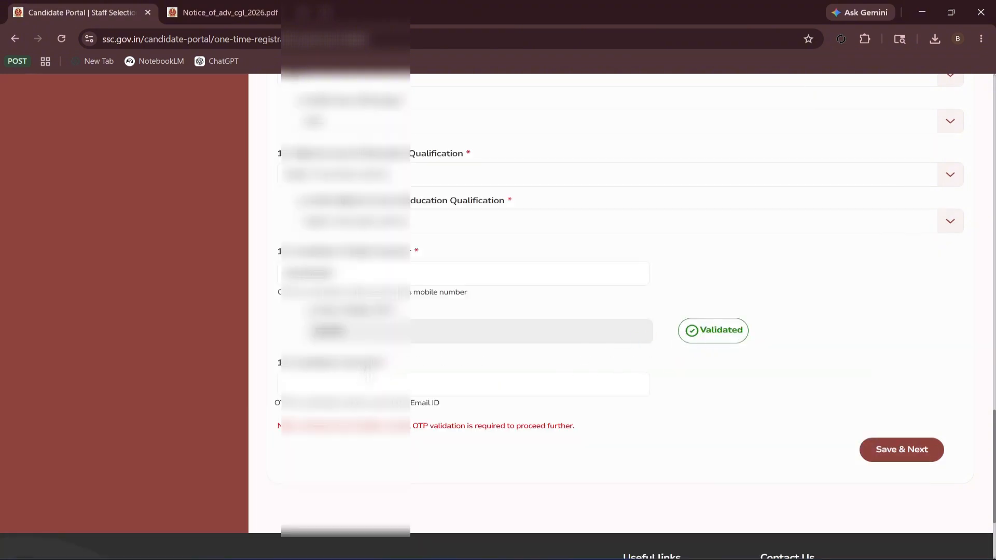
pyautogui.click(357, 378)
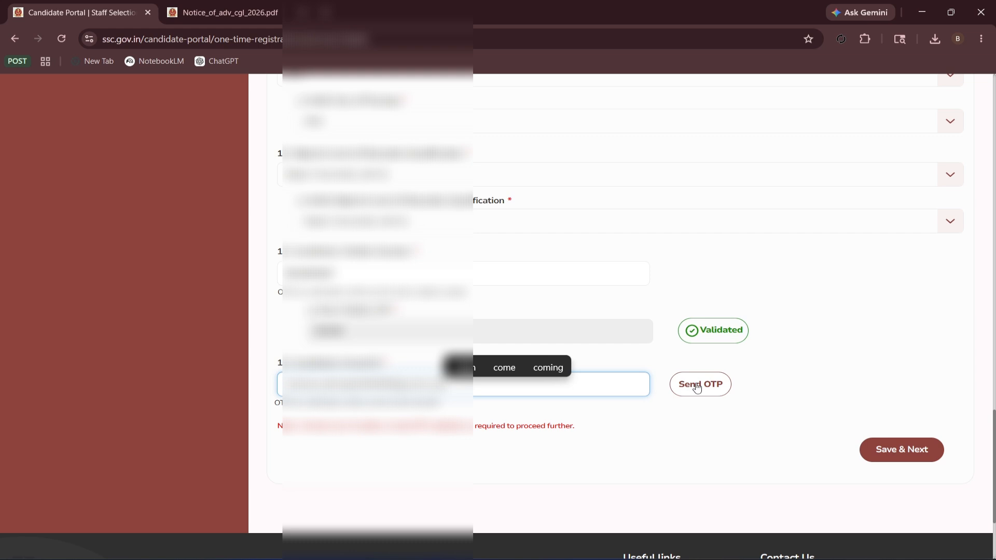
# Send the e-mail OTP, enter the received code, and validate it.
pyautogui.click(695, 392)
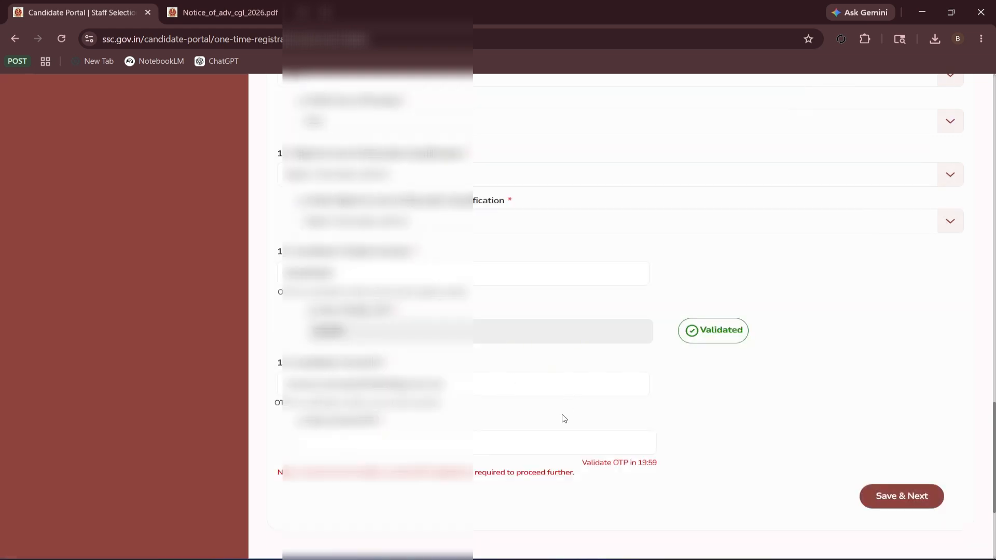
pyautogui.scroll(-2, 562, 416)
pyautogui.click(300, 340)
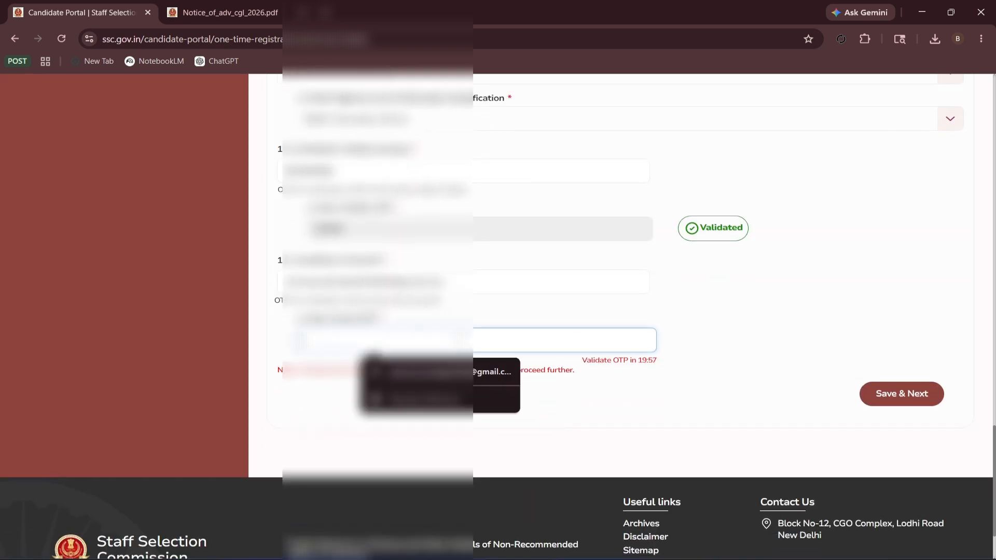
pyautogui.click(529, 308)
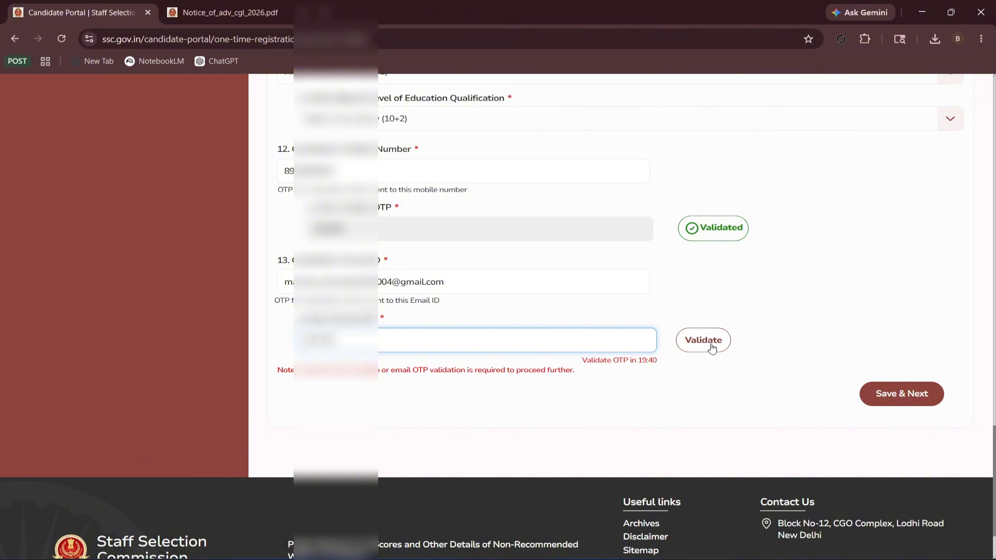
pyautogui.click(711, 347)
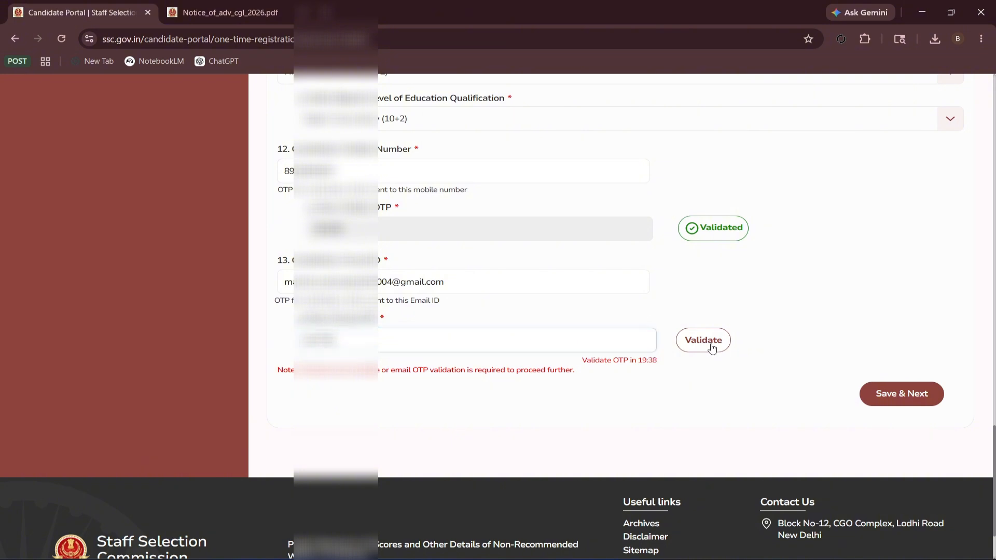
# Mark the Validated status with Epic Pen, then erase the mark.
pyautogui.click(946, 177)
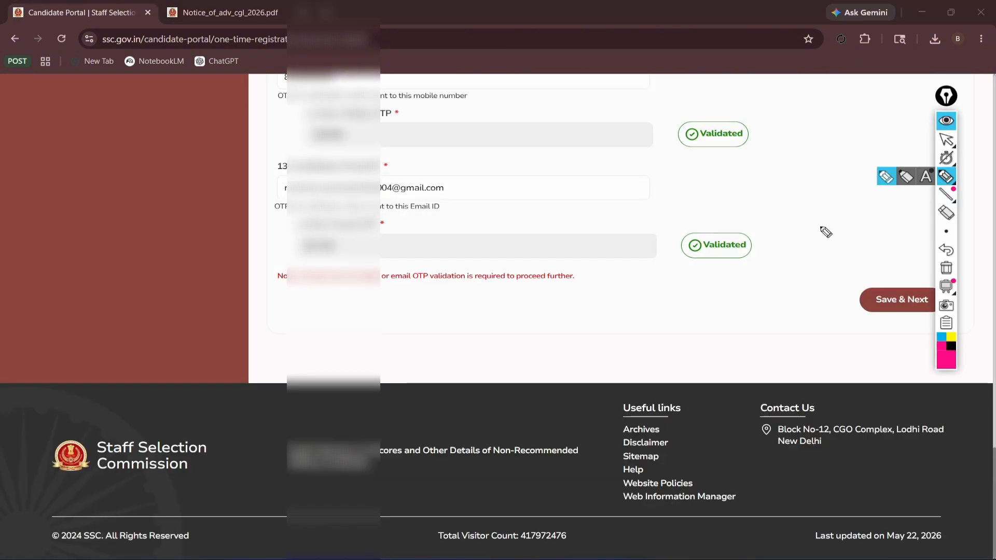
pyautogui.moveTo(695, 263); pyautogui.dragTo(771, 251)
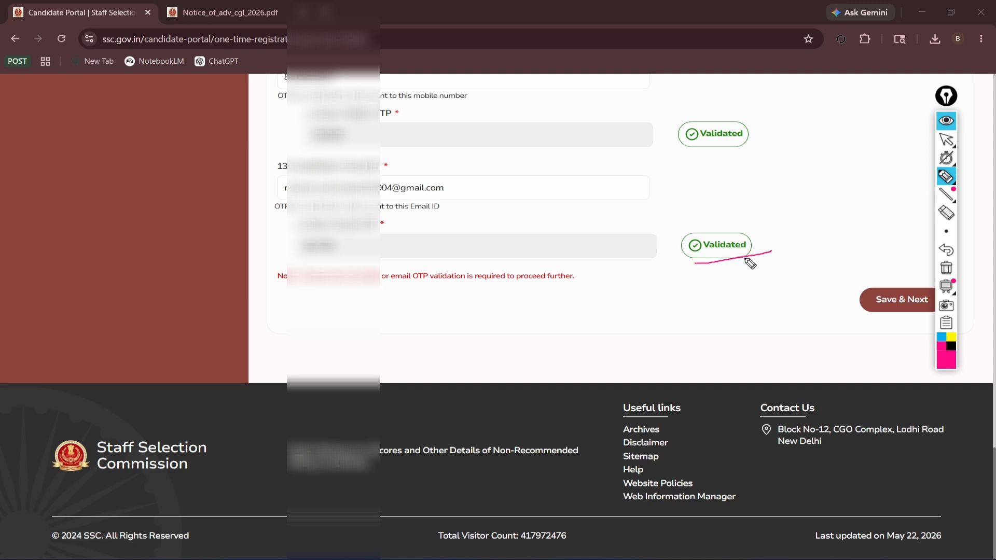
pyautogui.click(946, 212)
pyautogui.click(766, 254)
# Try submitting the personal details and dismiss the required-fields error.
pyautogui.click(954, 139)
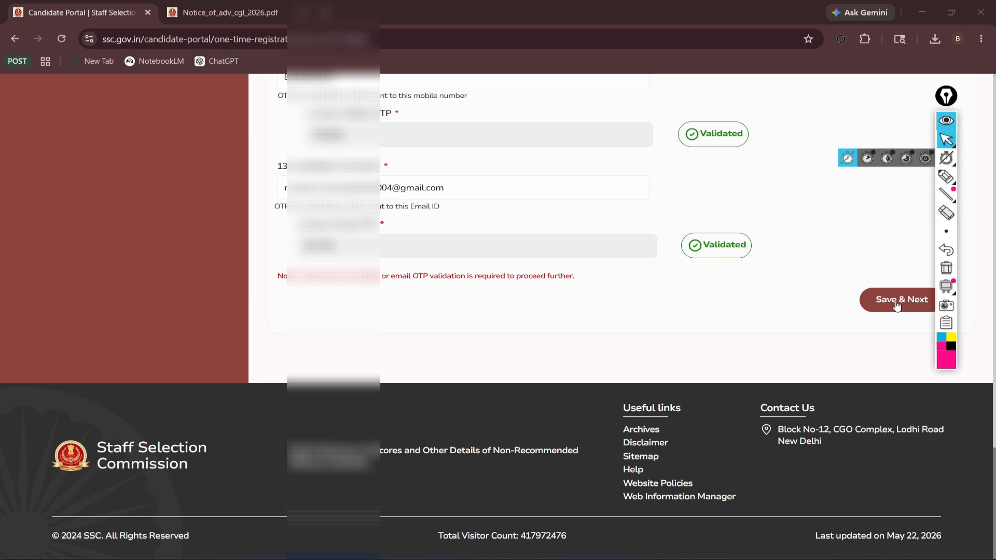
pyautogui.click(899, 301)
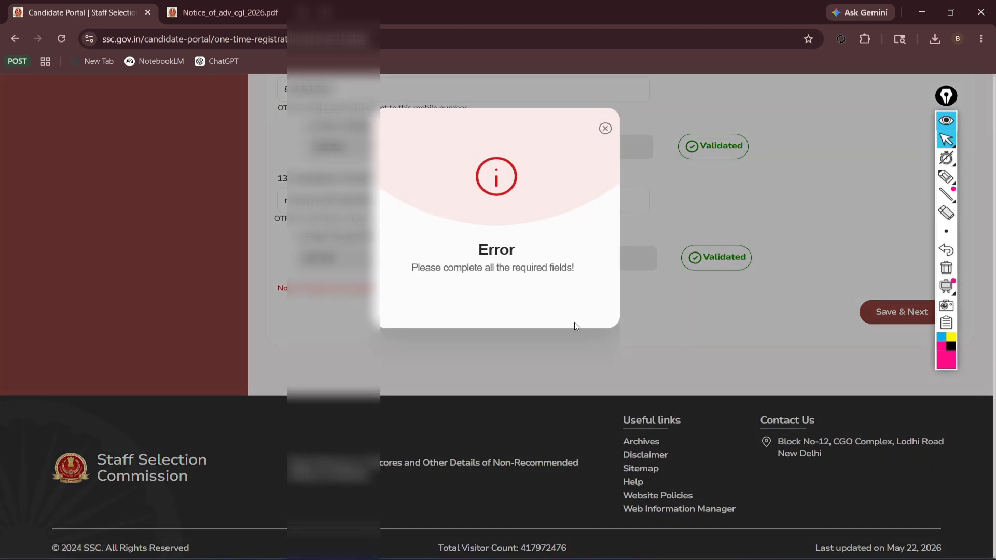
pyautogui.click(606, 129)
pyautogui.scroll(12, 514, 309)
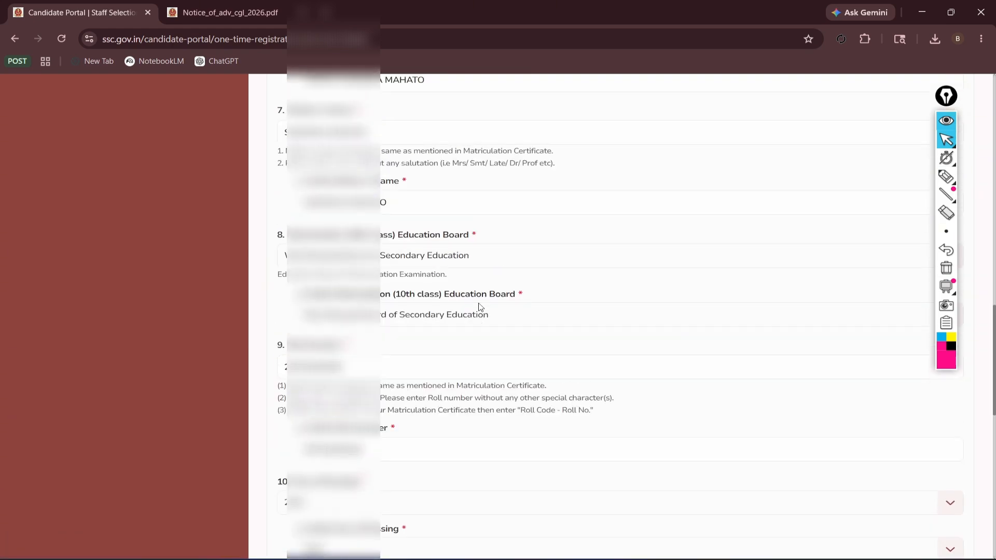
pyautogui.scroll(12, 480, 307)
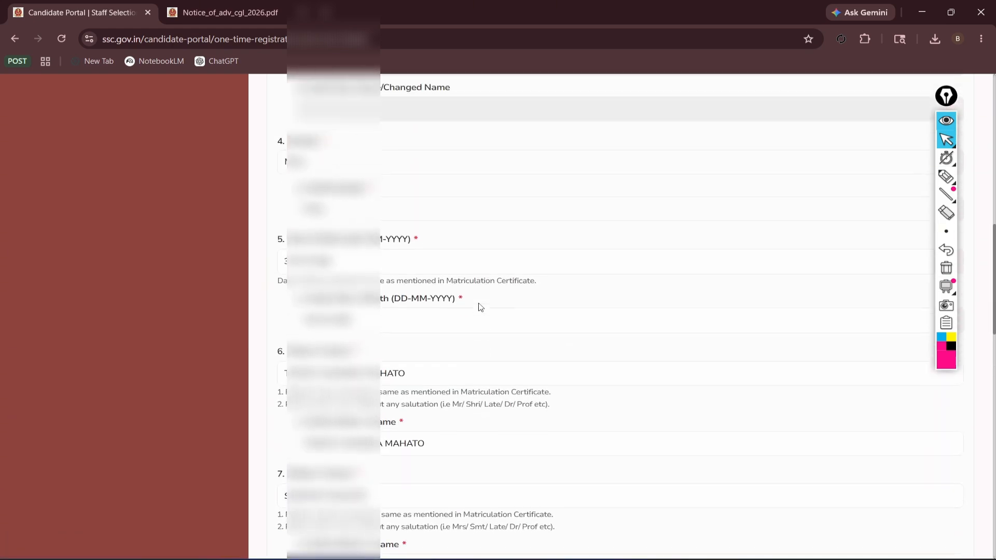
pyautogui.scroll(2, 480, 307)
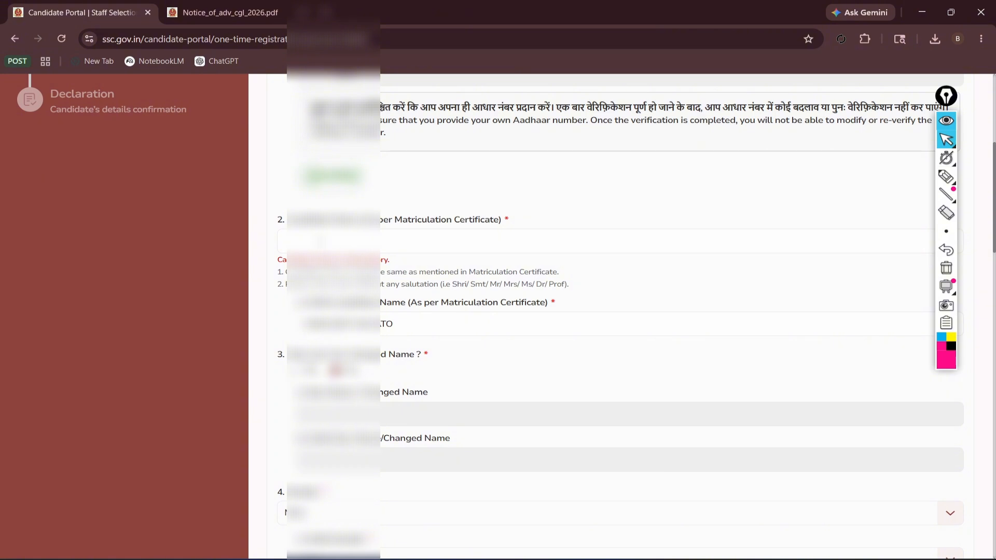
# Fill in the empty name field as per the Matriculation Certificate.
pyautogui.click(405, 239)
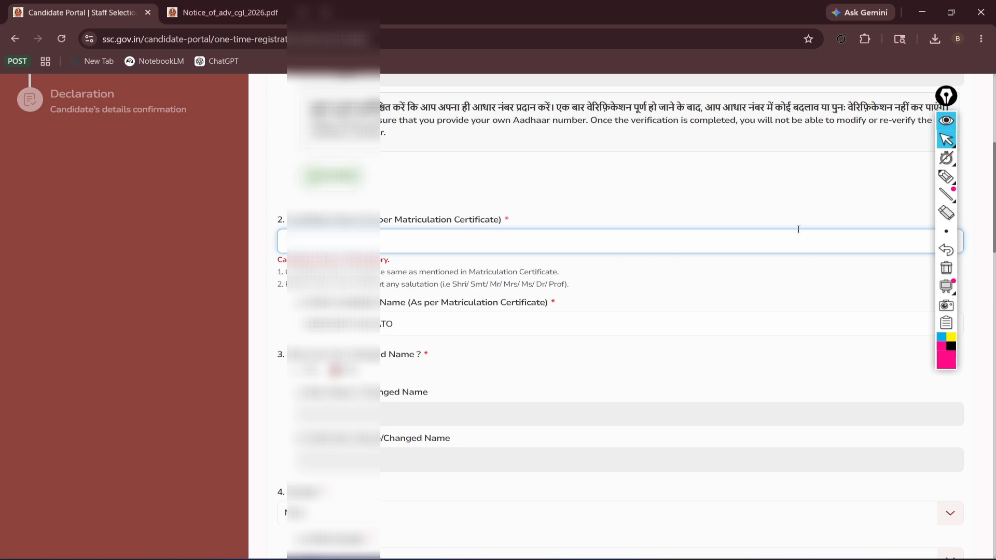
pyautogui.scroll(-5, 597, 275)
pyautogui.scroll(9, 519, 260)
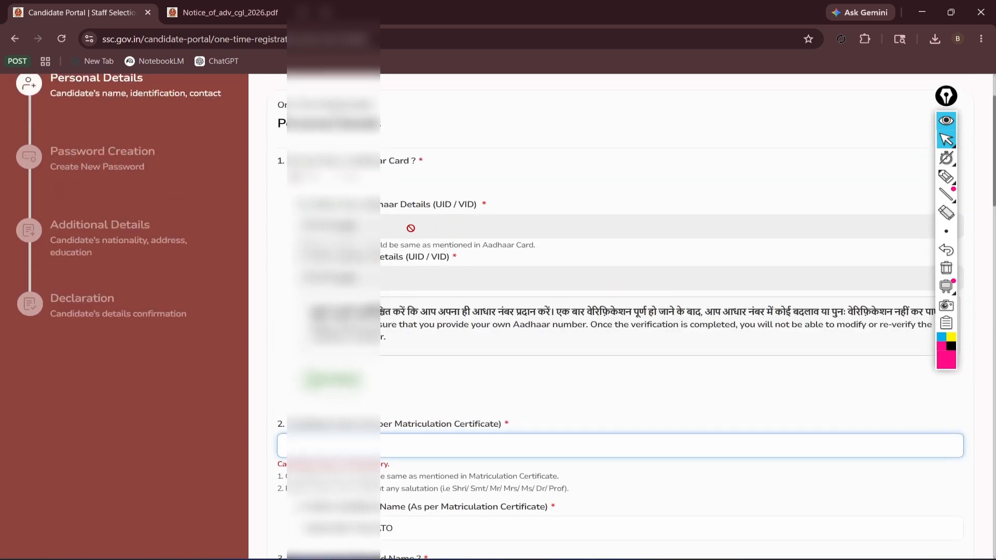
pyautogui.scroll(1, 342, 181)
pyautogui.scroll(1, 359, 185)
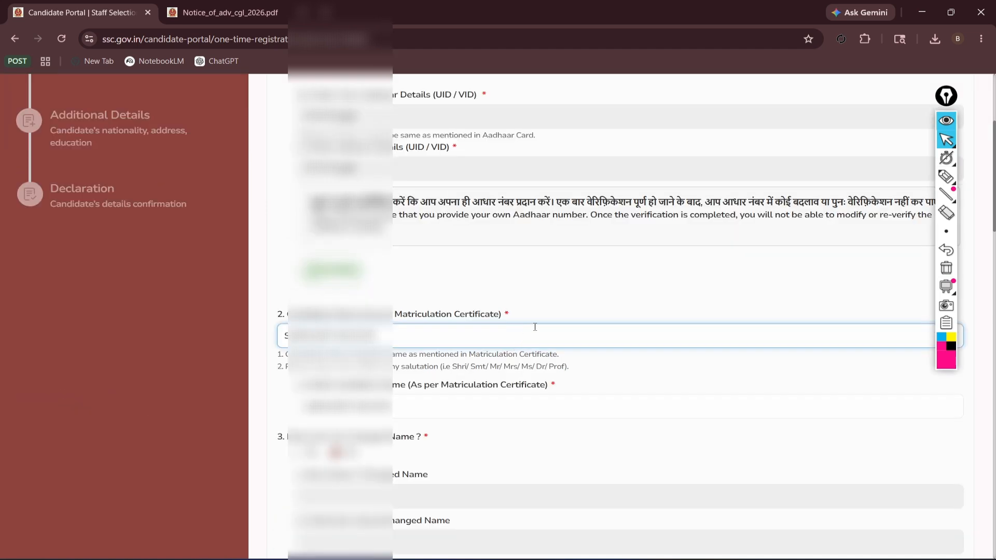
pyautogui.click(605, 360)
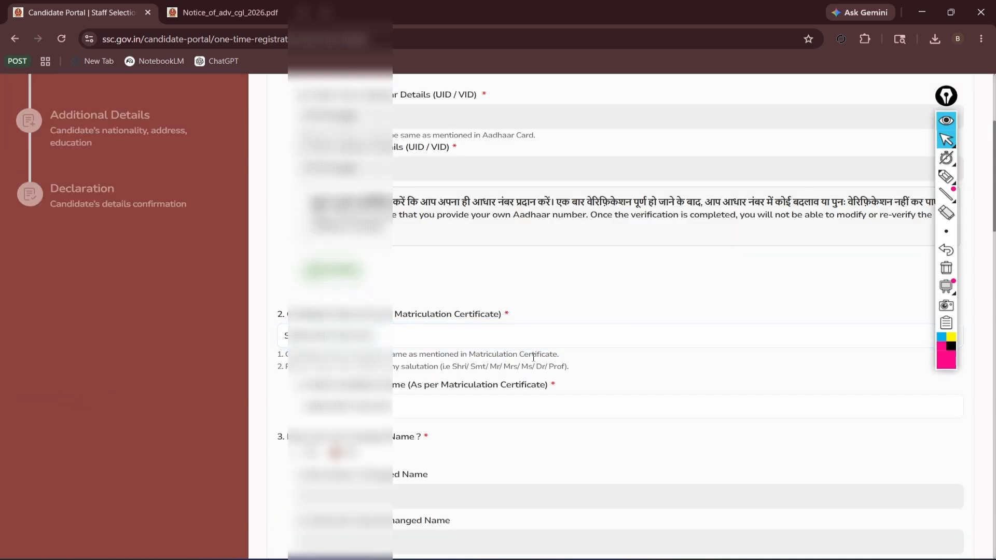
# Submit the completed personal details and acknowledge the success message.
pyautogui.scroll(-2, 596, 311)
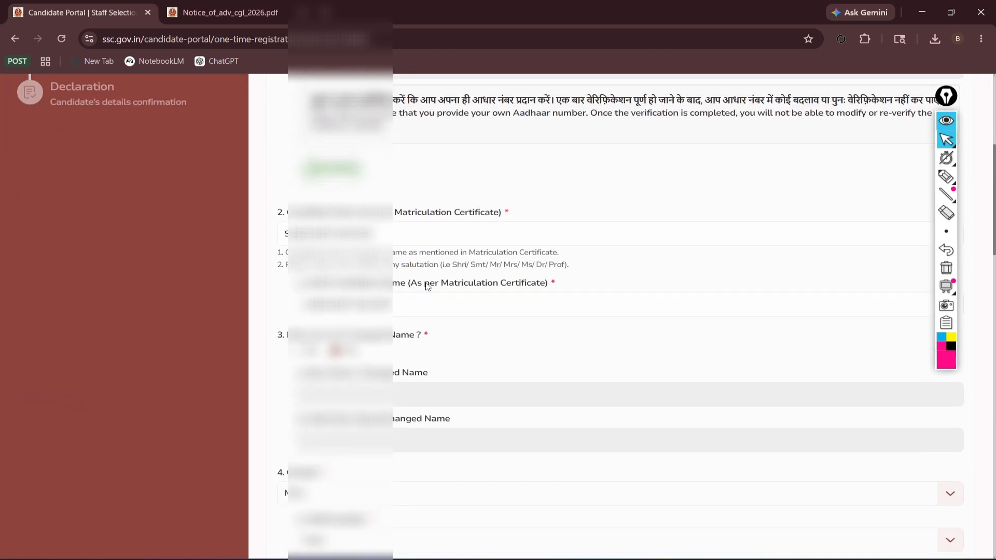
pyautogui.scroll(-20, 605, 296)
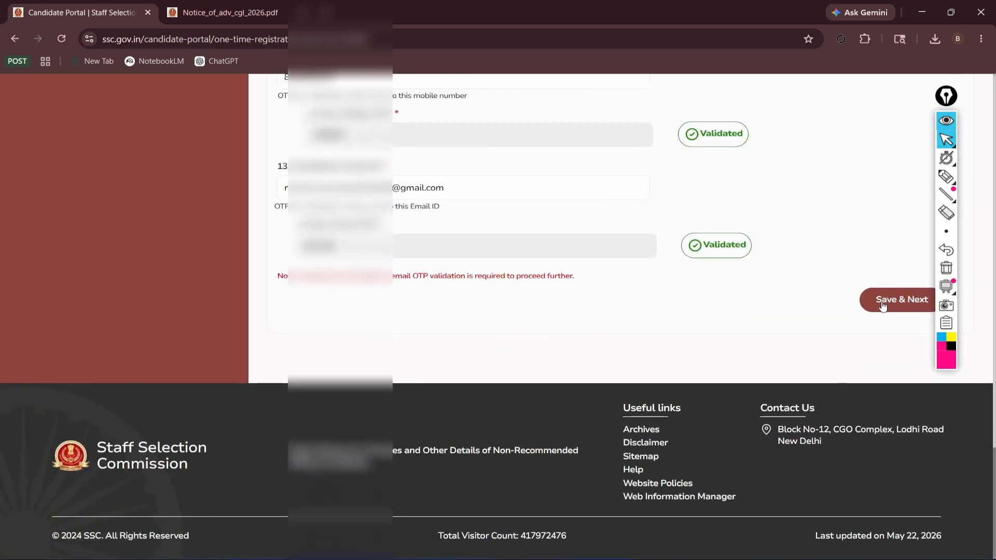
pyautogui.click(882, 306)
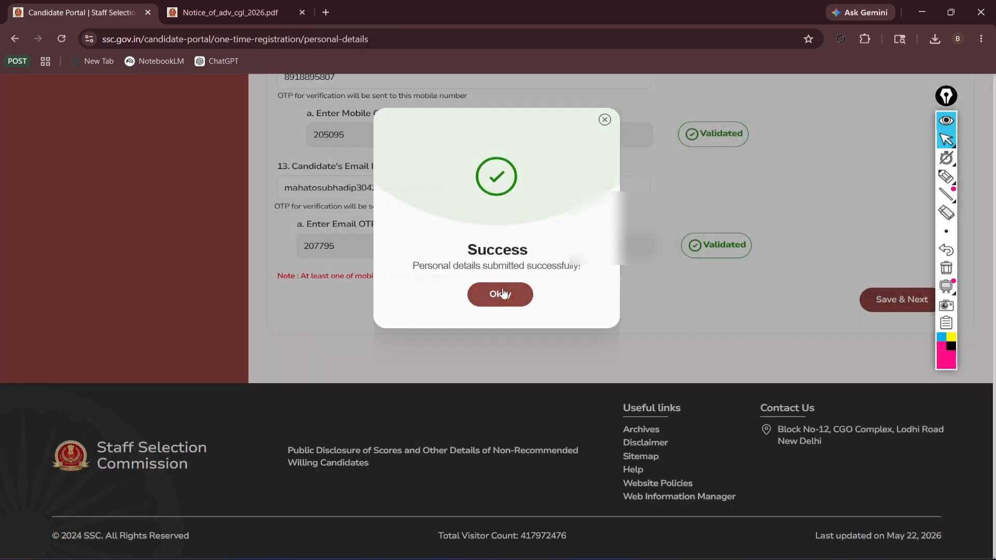
pyautogui.click(499, 293)
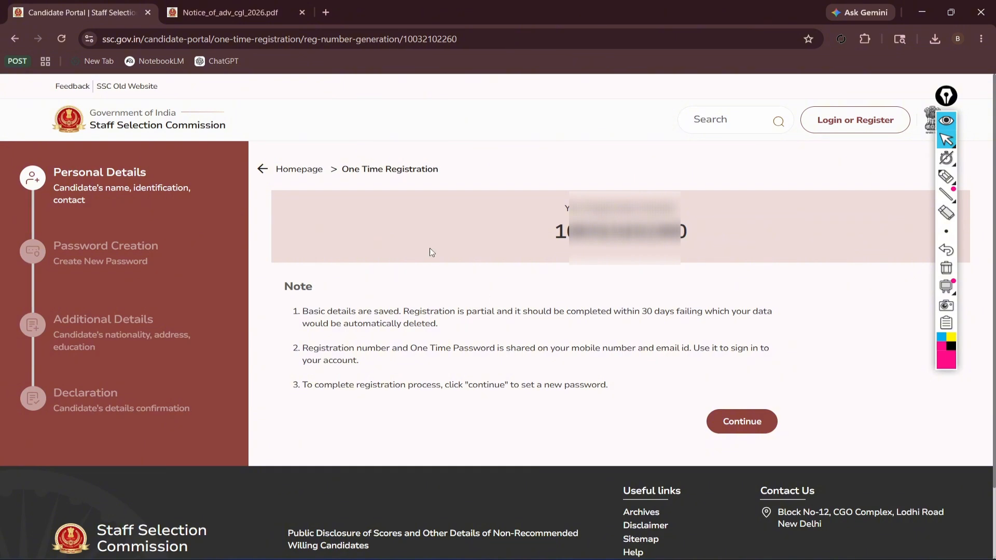
# Select the generated registration number to note it, then continue to sign-in.
pyautogui.moveTo(525, 235); pyautogui.dragTo(556, 234)
pyautogui.click(731, 243)
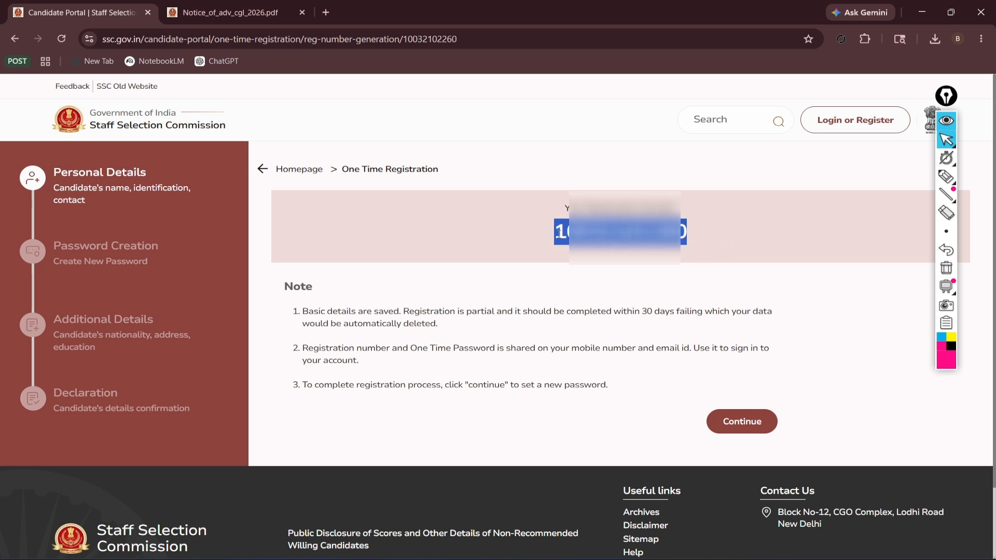
pyautogui.click(704, 249)
pyautogui.moveTo(704, 249); pyautogui.dragTo(558, 245)
pyautogui.click(724, 272)
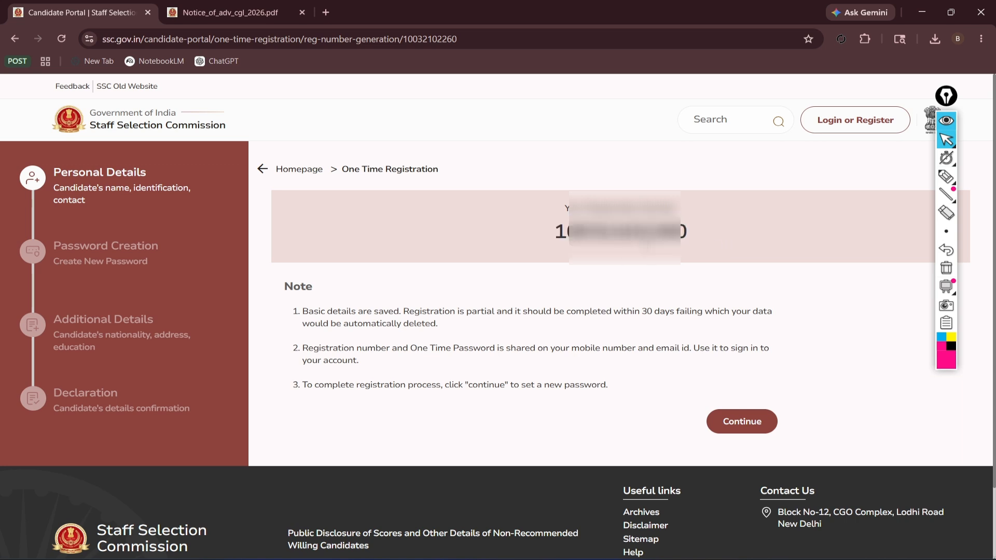
pyautogui.click(741, 423)
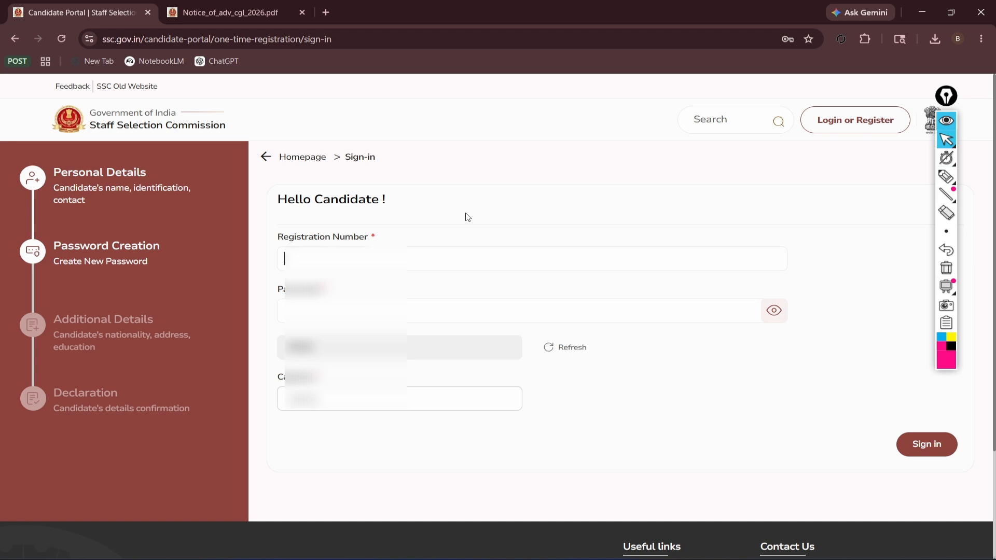
# Sign in with the registration number, the Chrome-saved password and the displayed captcha.
pyautogui.write('******')
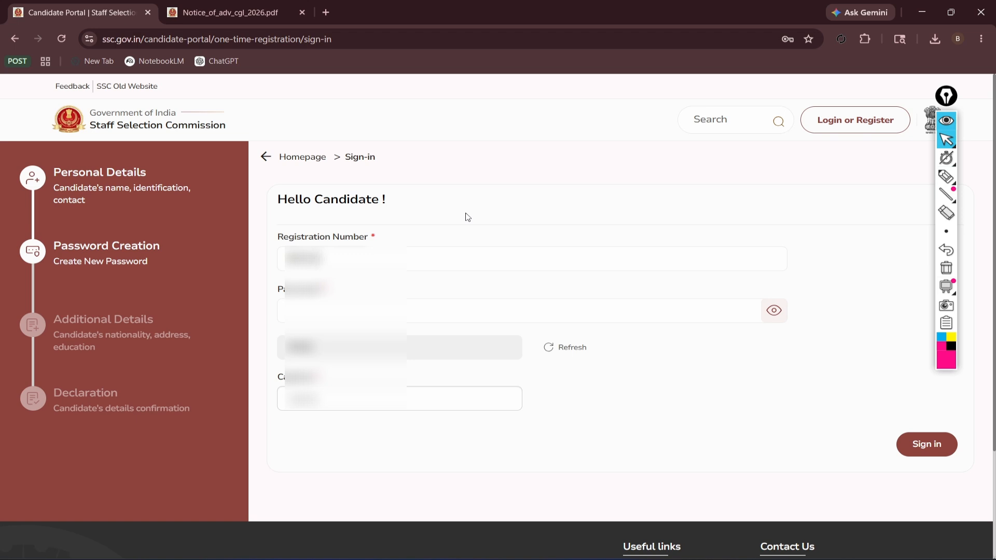
pyautogui.write('*****')
pyautogui.click(438, 312)
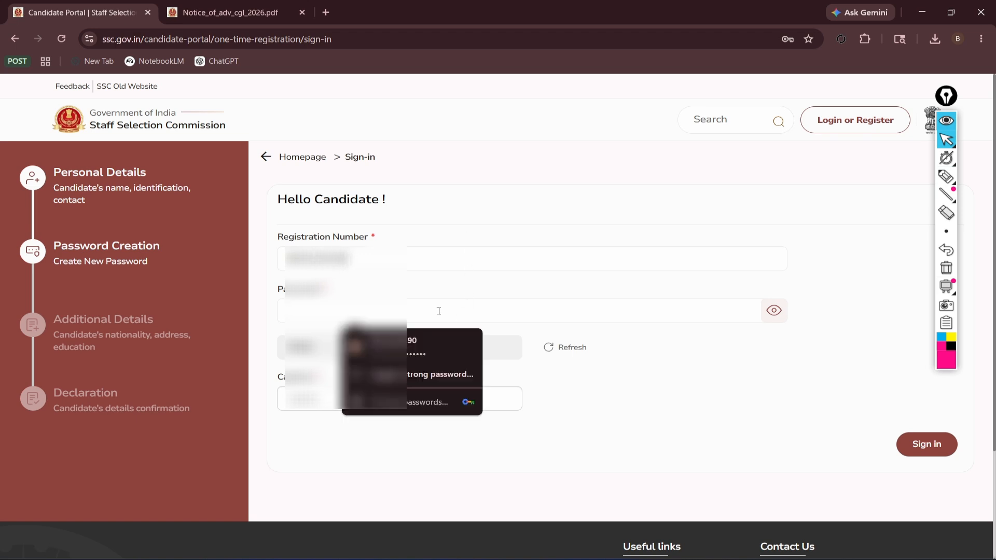
pyautogui.click(640, 361)
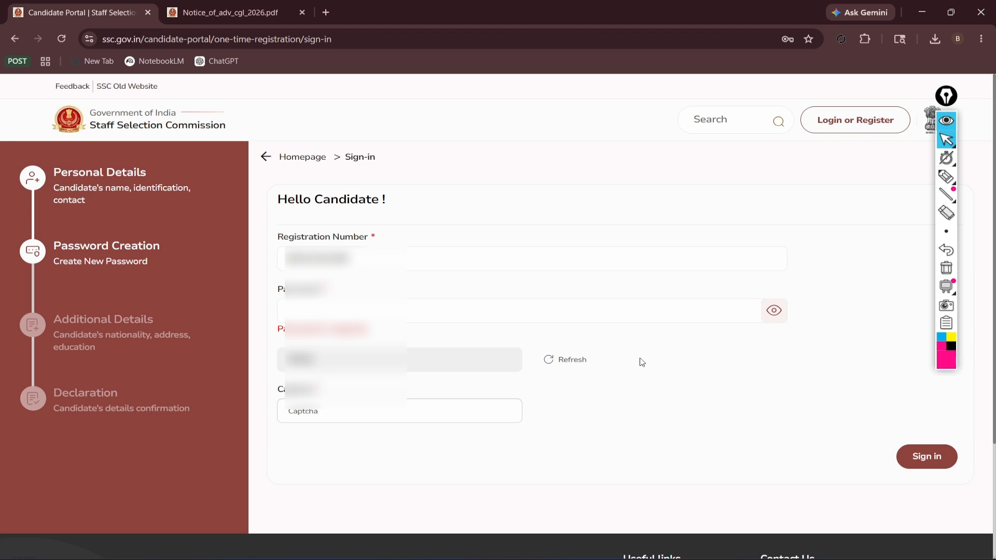
pyautogui.click(425, 313)
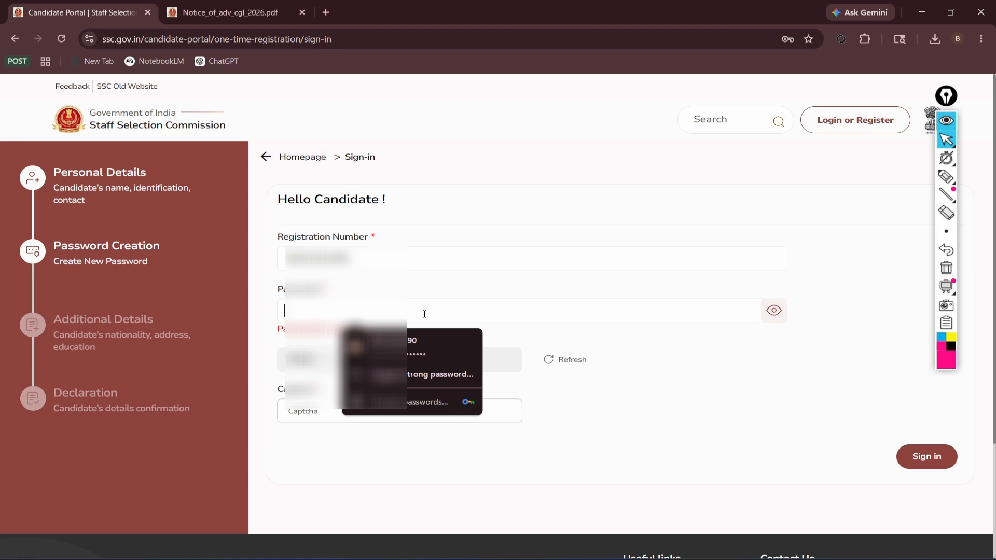
pyautogui.click(415, 347)
pyautogui.click(338, 399)
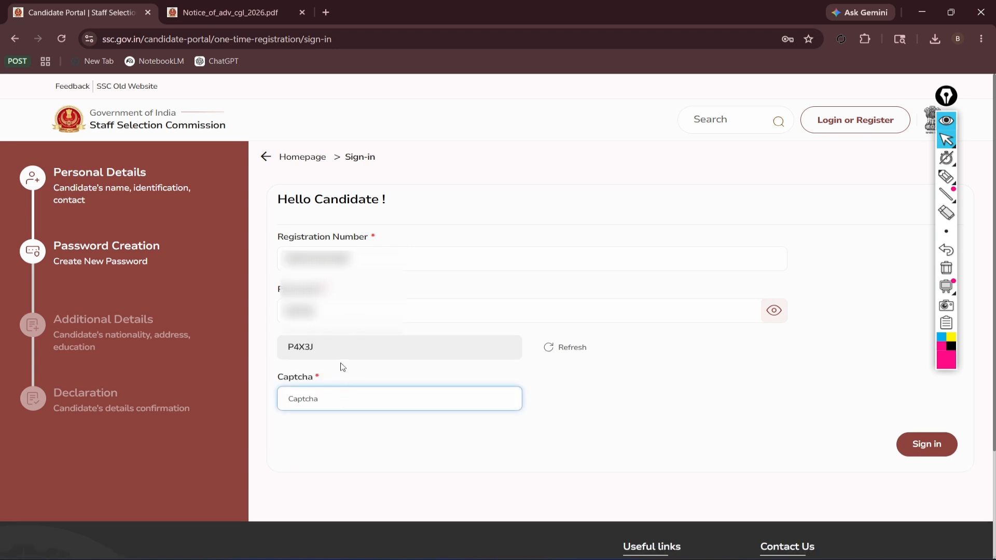
pyautogui.write('P4X3J')
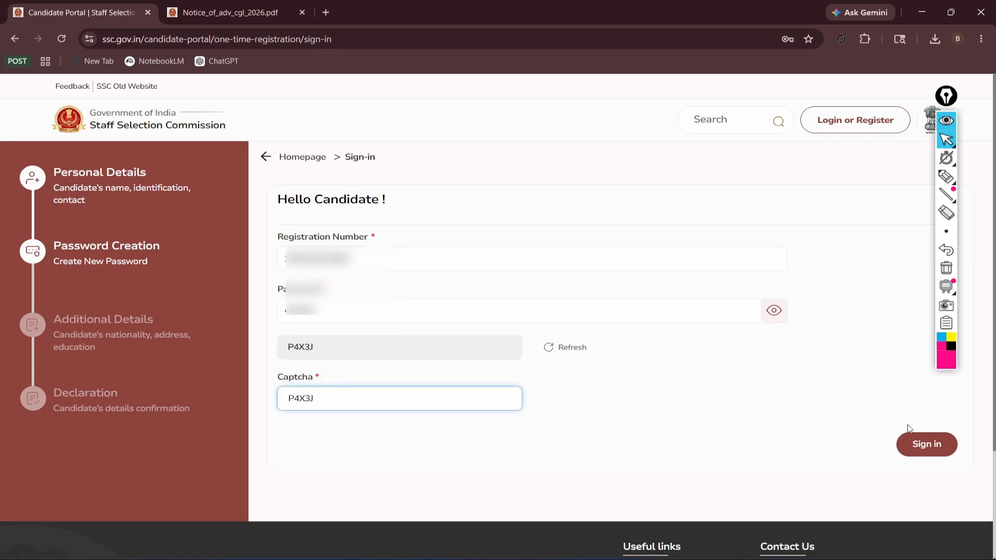
pyautogui.click(924, 446)
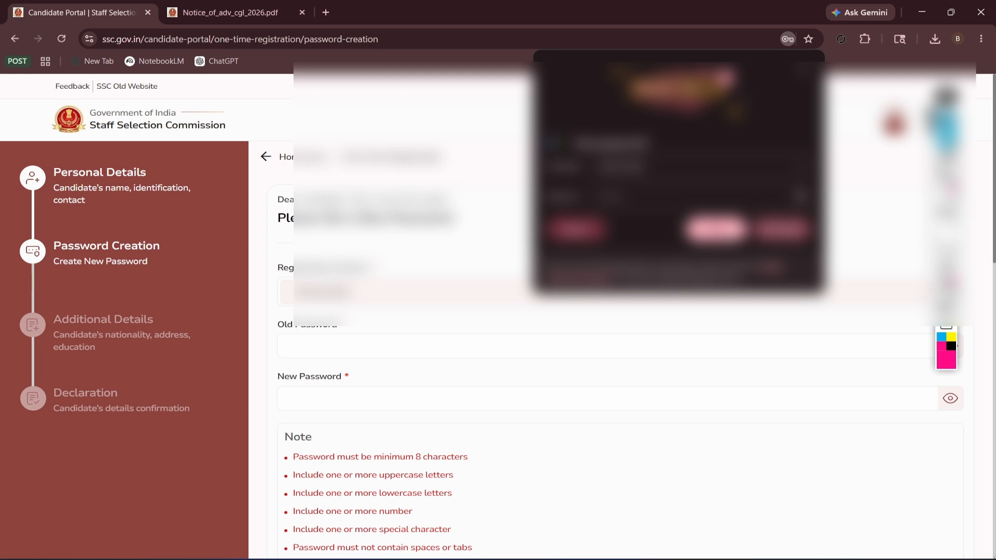
# Enter the new password and its confirmation, revealing the confirmation to check it.
pyautogui.click(716, 229)
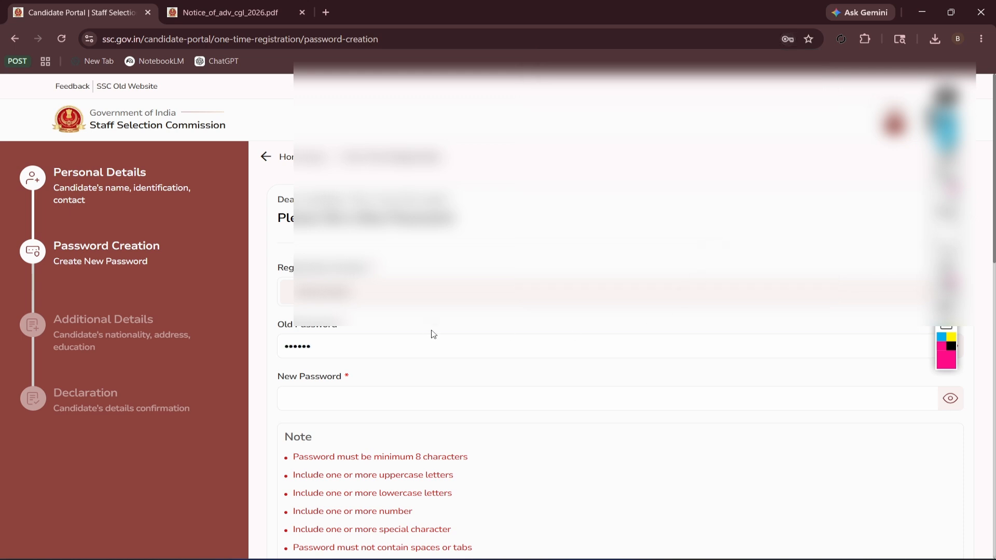
pyautogui.click(435, 399)
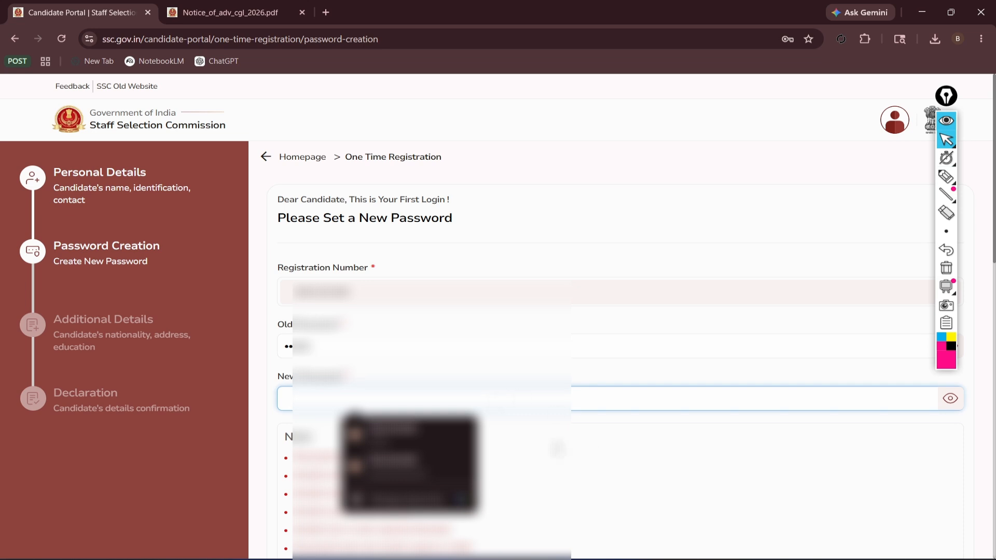
pyautogui.scroll(-5, 617, 317)
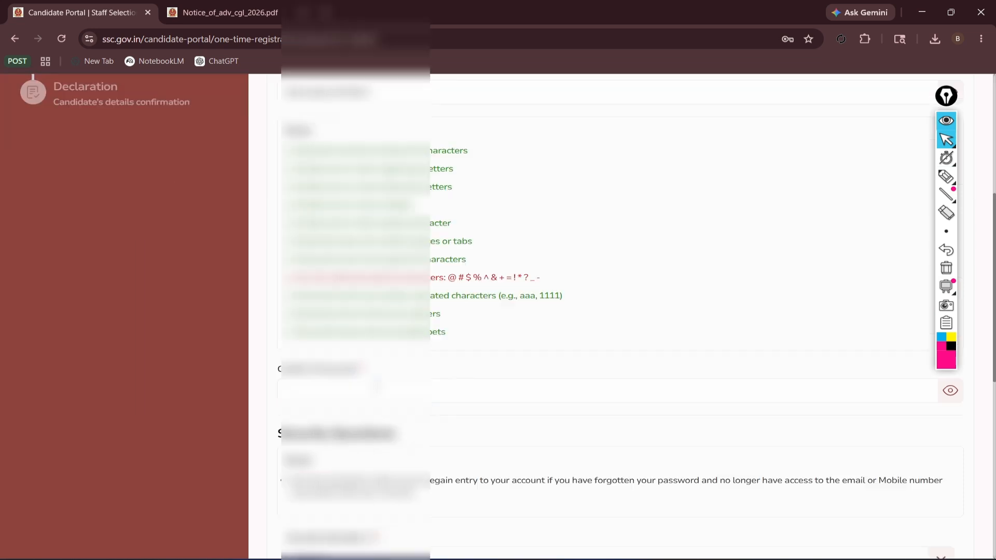
pyautogui.click(483, 387)
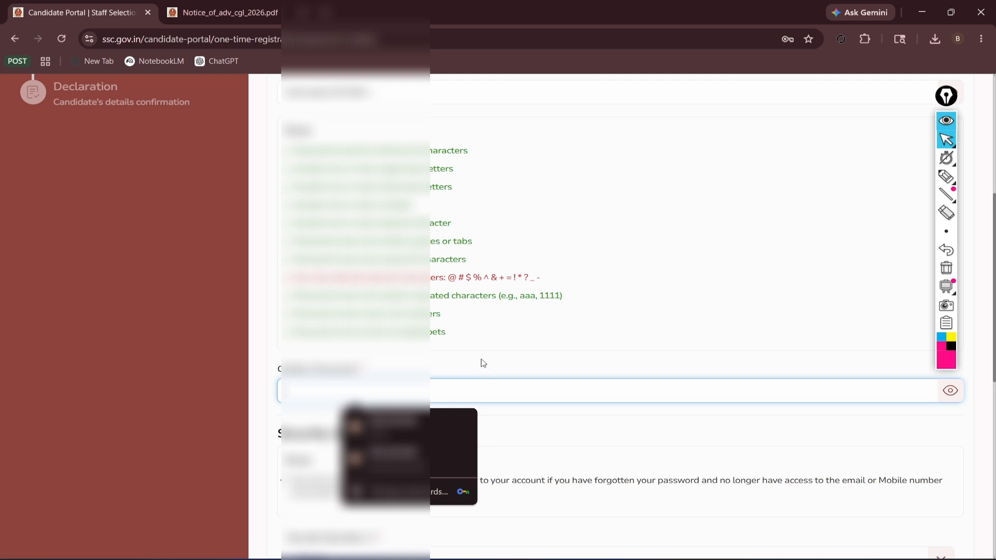
pyautogui.write('••')
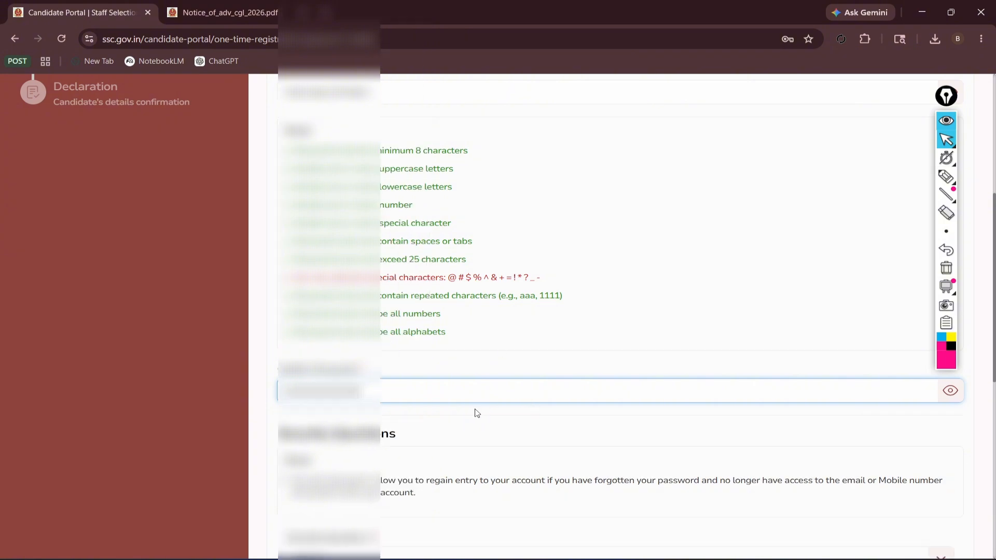
pyautogui.scroll(-2, 522, 407)
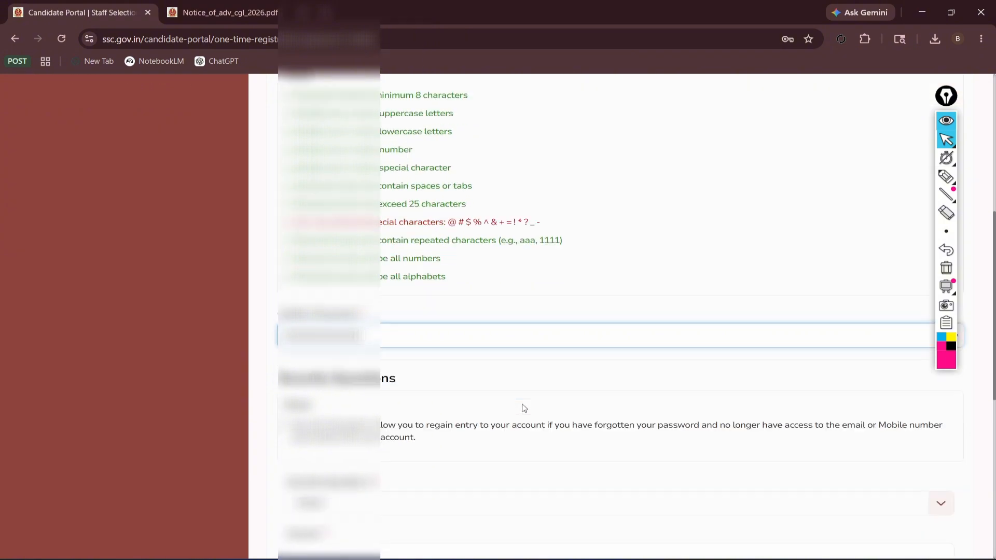
pyautogui.scroll(2, 888, 271)
pyautogui.click(954, 397)
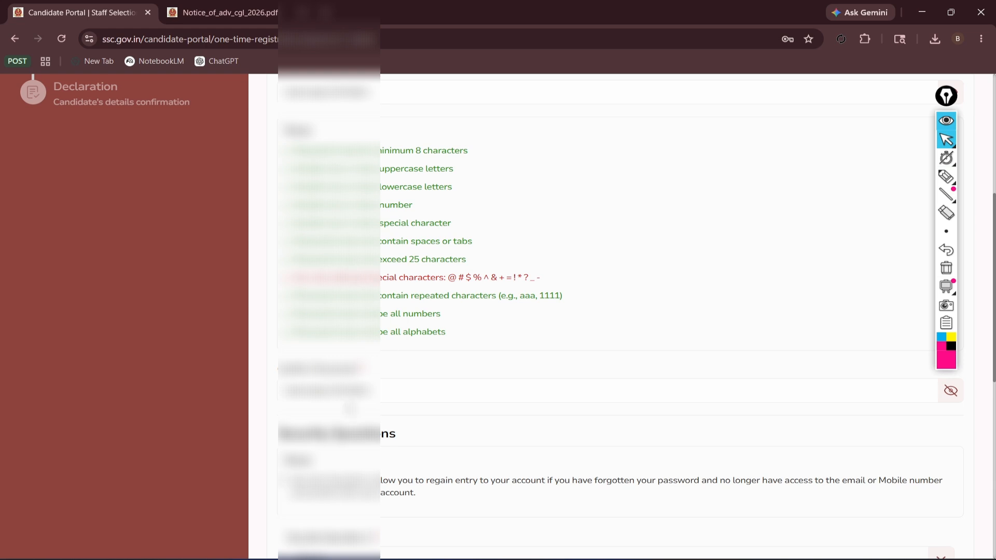
pyautogui.scroll(-2, 345, 408)
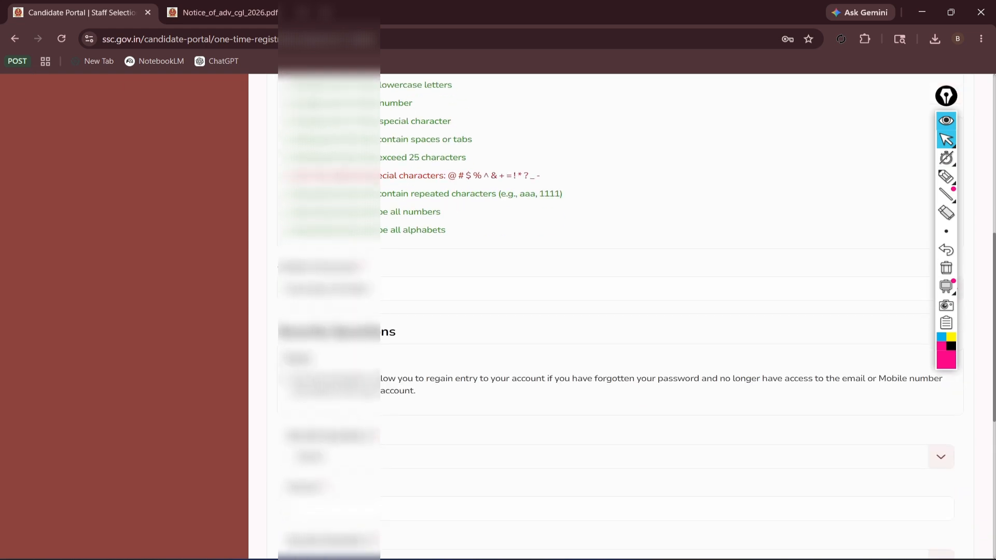
pyautogui.scroll(-2, 410, 390)
# Choose the birthplace question as the first security question and type its answer.
pyautogui.moveTo(292, 334); pyautogui.dragTo(371, 334)
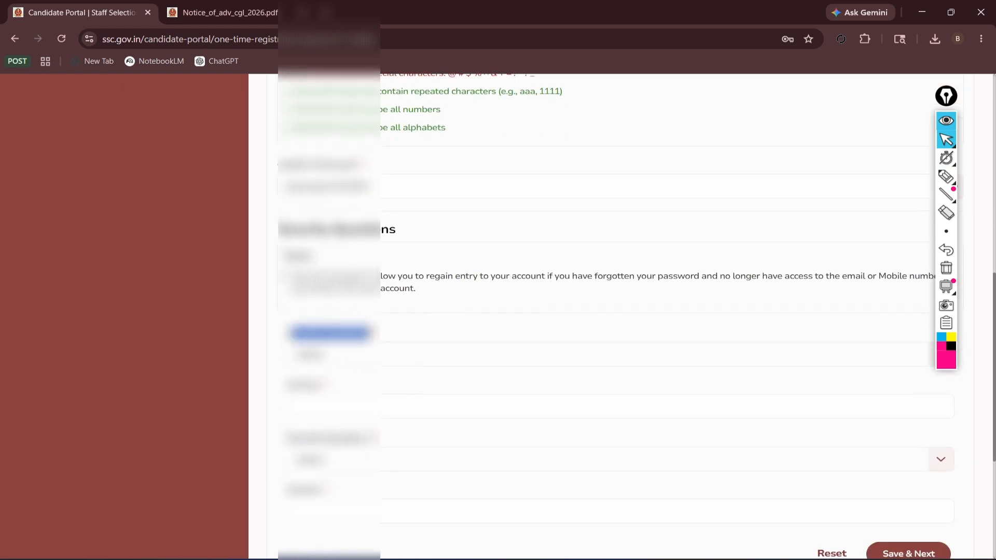
pyautogui.click(380, 357)
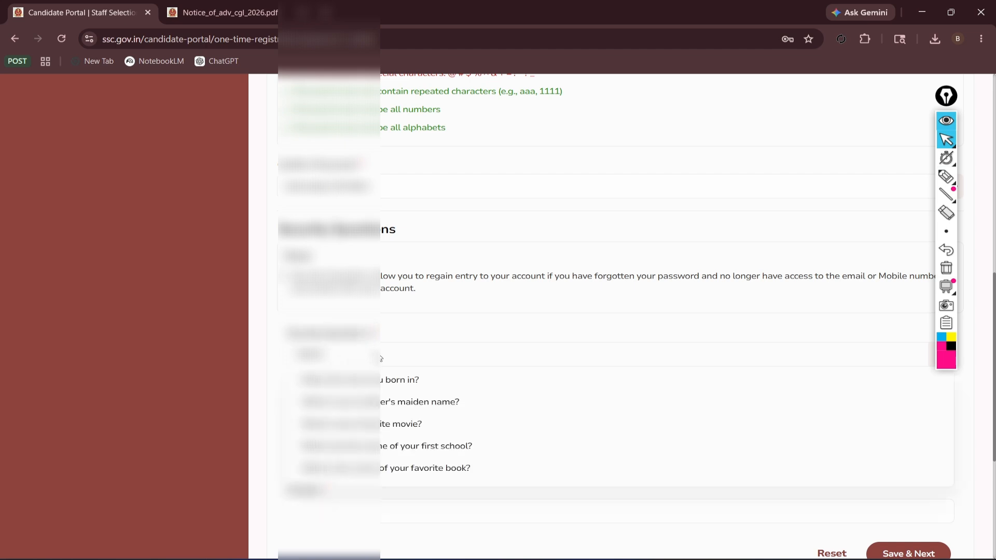
pyautogui.click(352, 385)
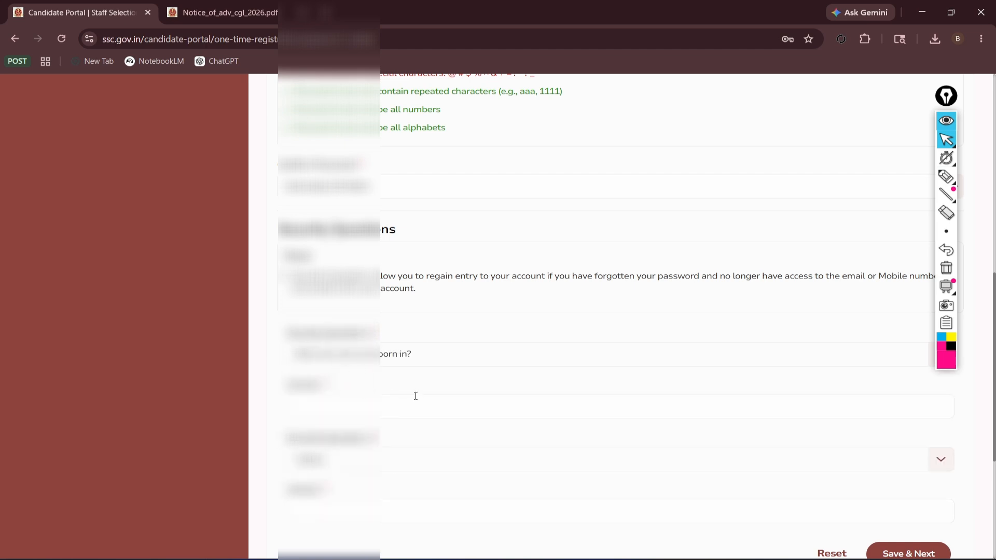
pyautogui.click(393, 403)
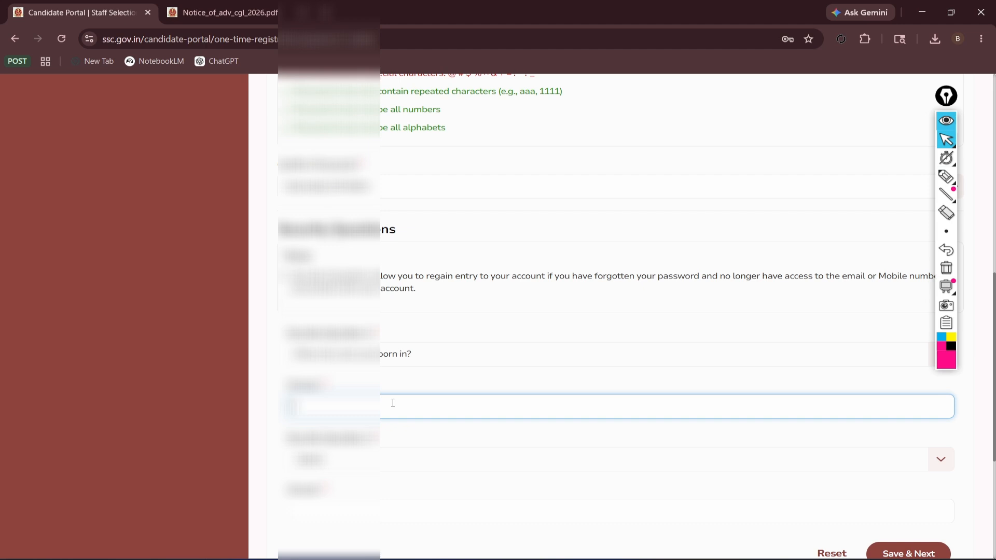
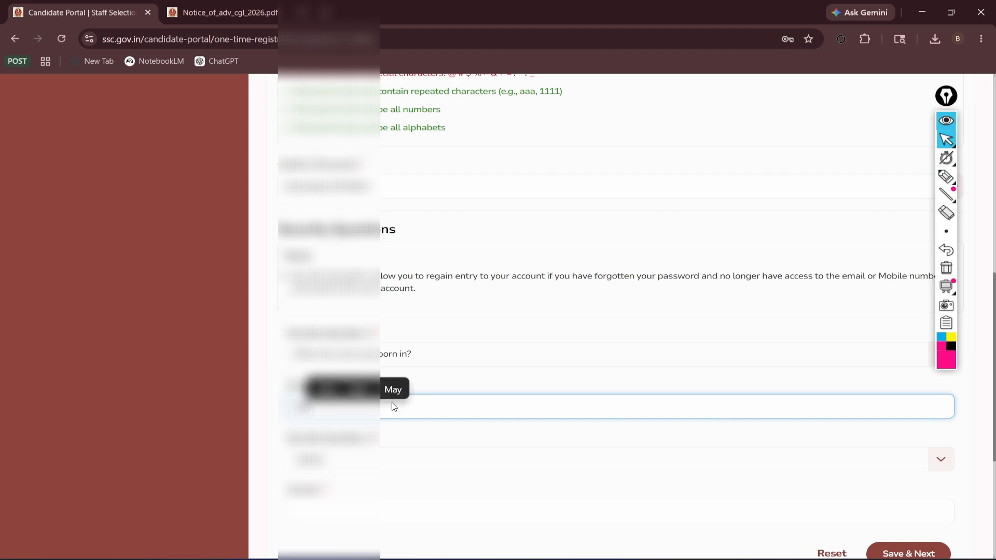
# Choose the favourite-movie question as the second security question and save the form.
pyautogui.click(342, 459)
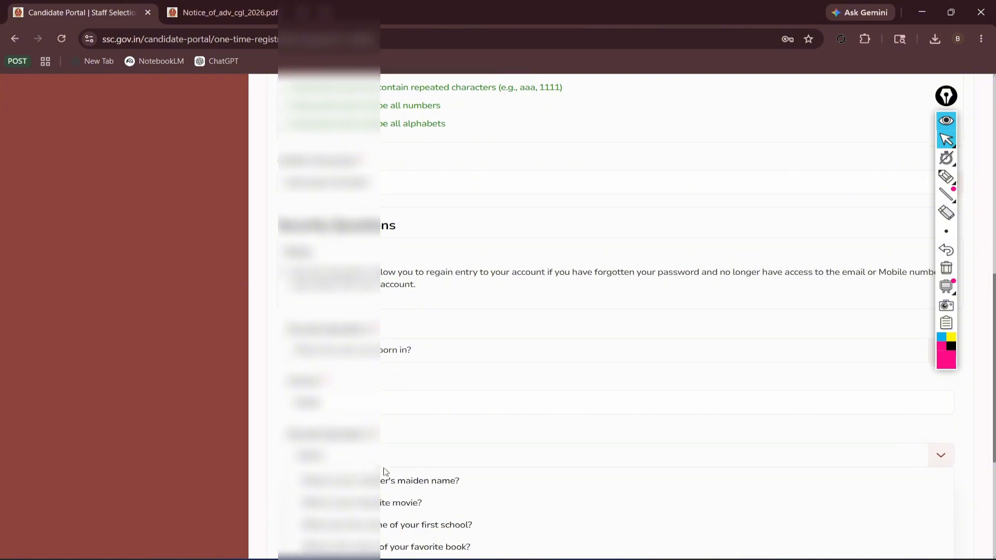
pyautogui.scroll(-2, 358, 467)
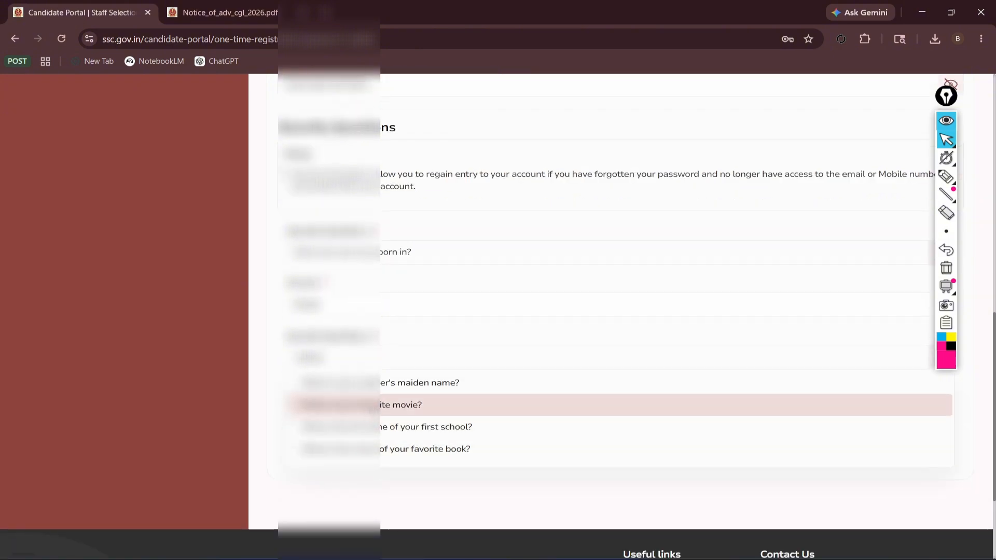
pyautogui.click(366, 404)
pyautogui.click(365, 404)
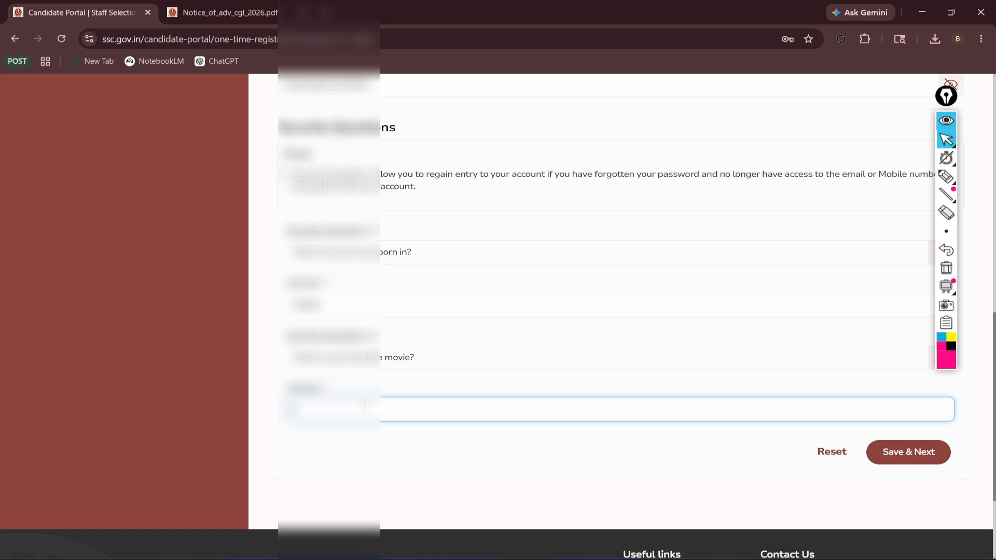
pyautogui.click(899, 463)
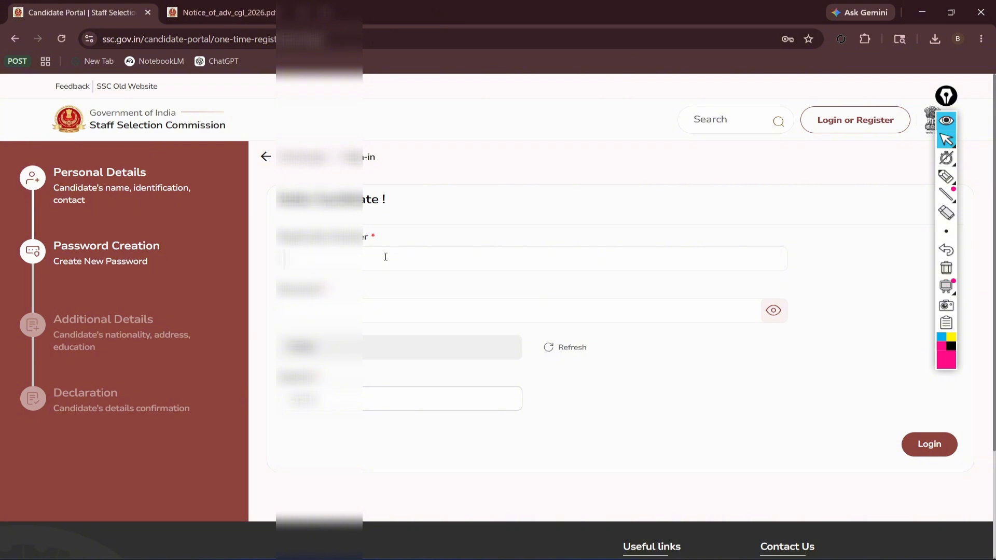
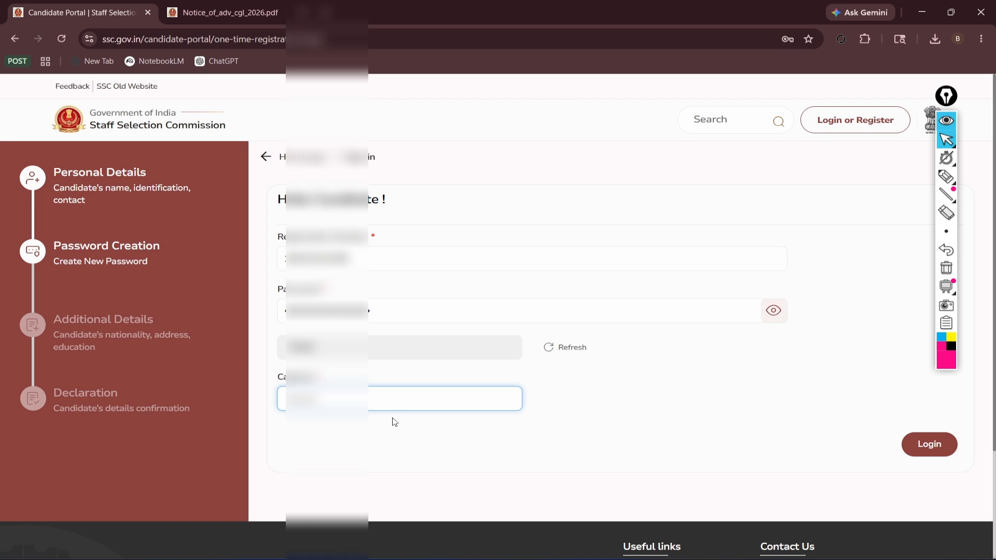
# Log in again with the registration number, password and captcha to resume registration.
pyautogui.click(927, 445)
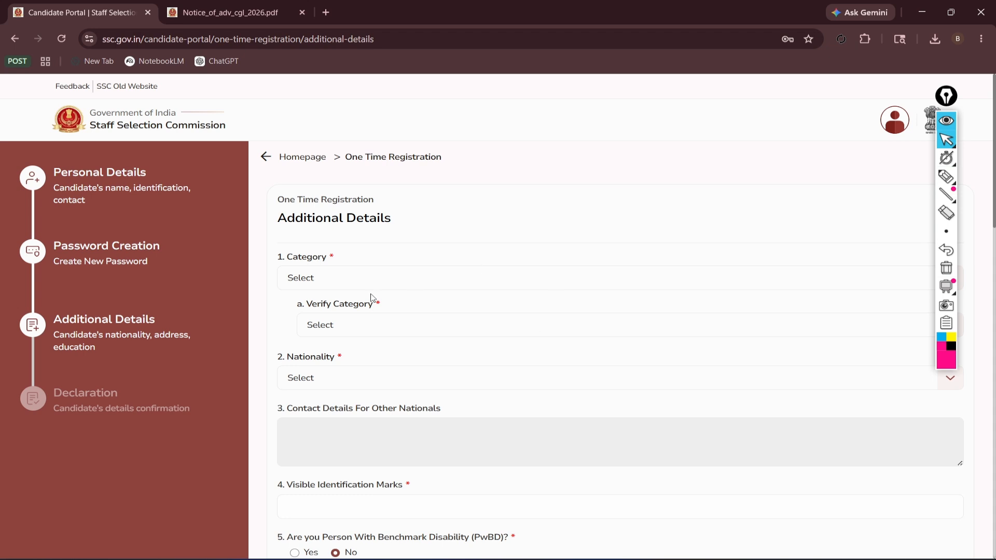
# Set category OBC, nationality Citizen of India, identification mark 'BLACK MARK ON BACK SIDE', disability No.
pyautogui.click(349, 281)
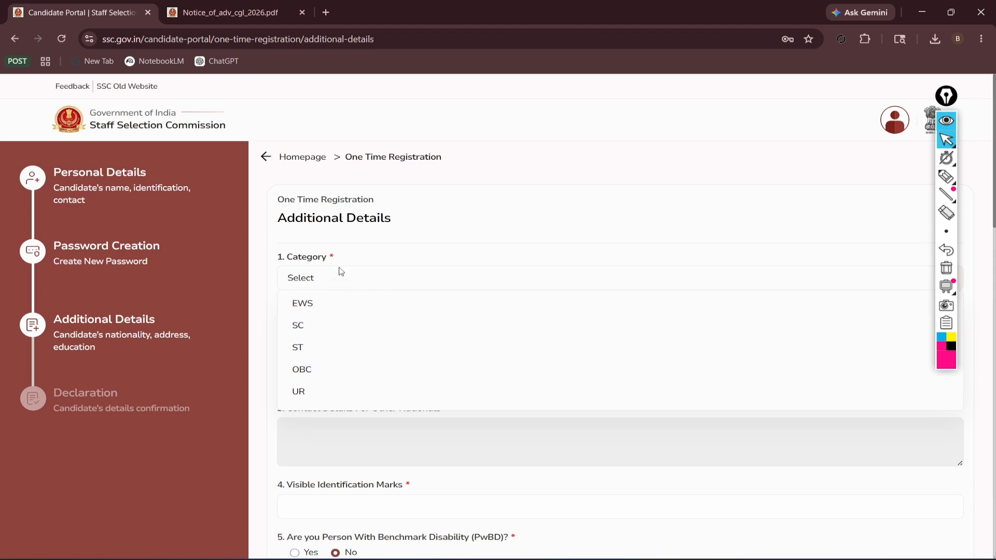
pyautogui.click(313, 371)
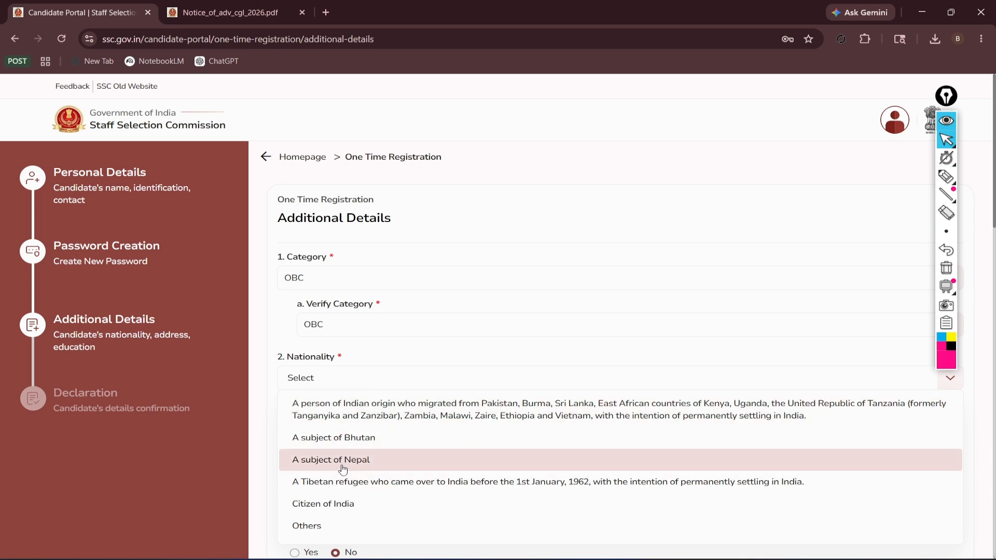
pyautogui.scroll(-2, 342, 470)
pyautogui.click(307, 407)
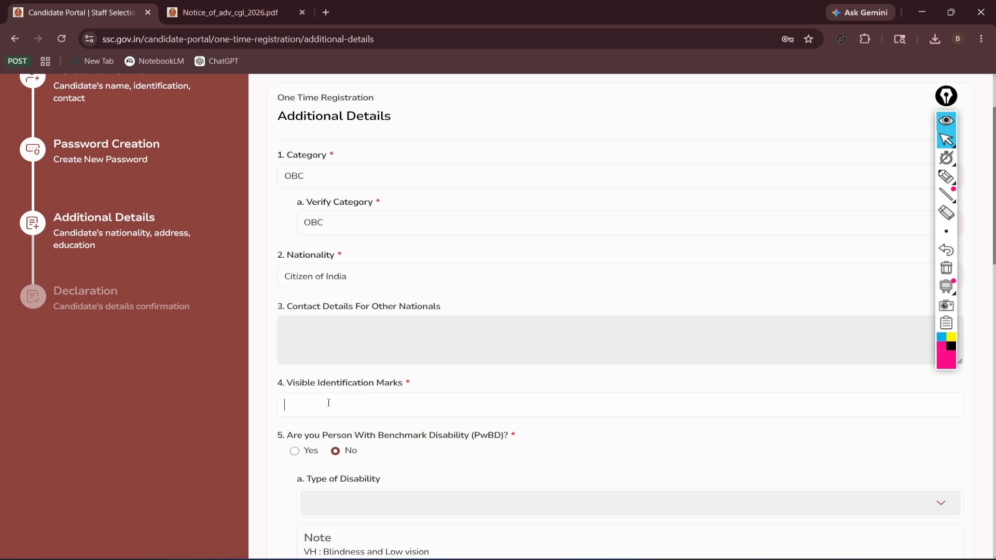
pyautogui.click(328, 402)
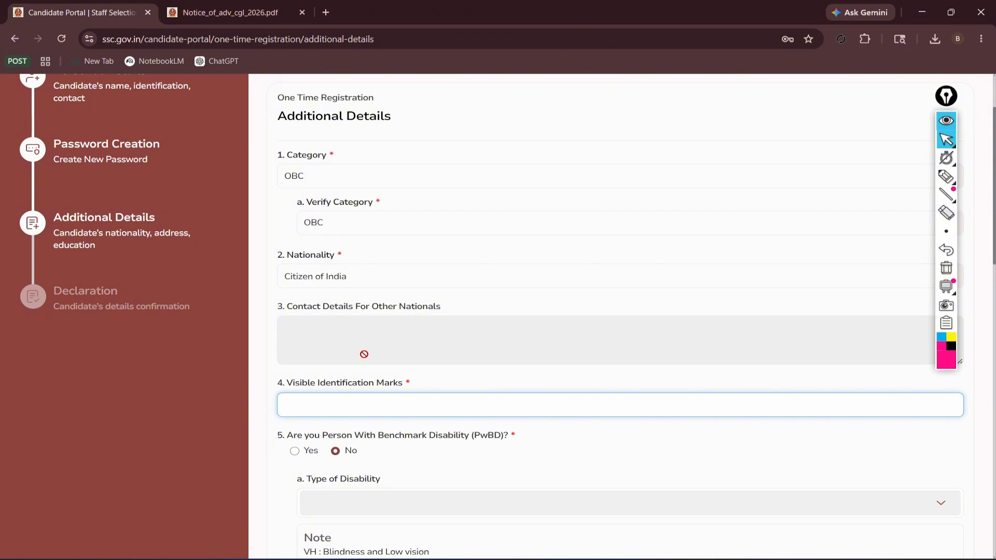
pyautogui.write('BLACK MARK ON BACK SIDE')
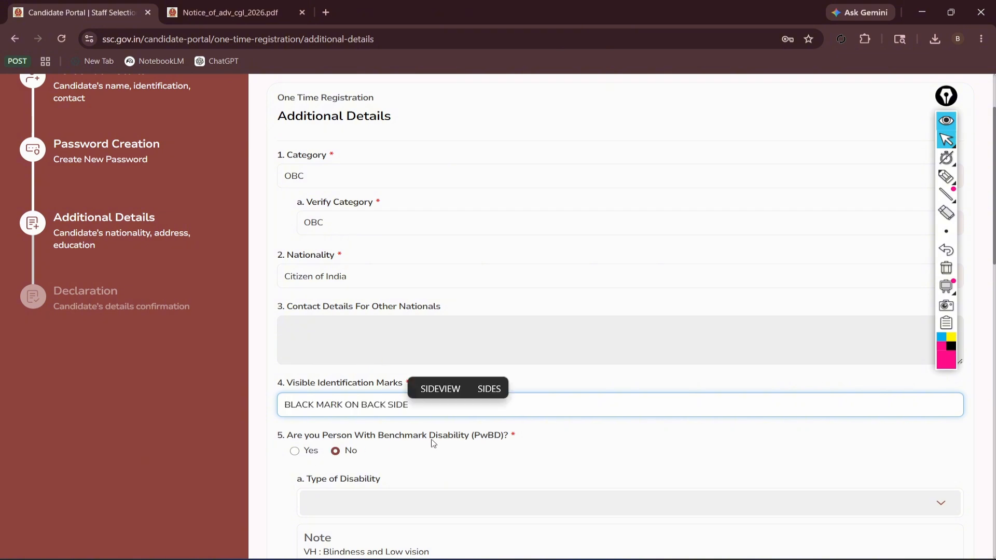
pyautogui.scroll(-2, 416, 433)
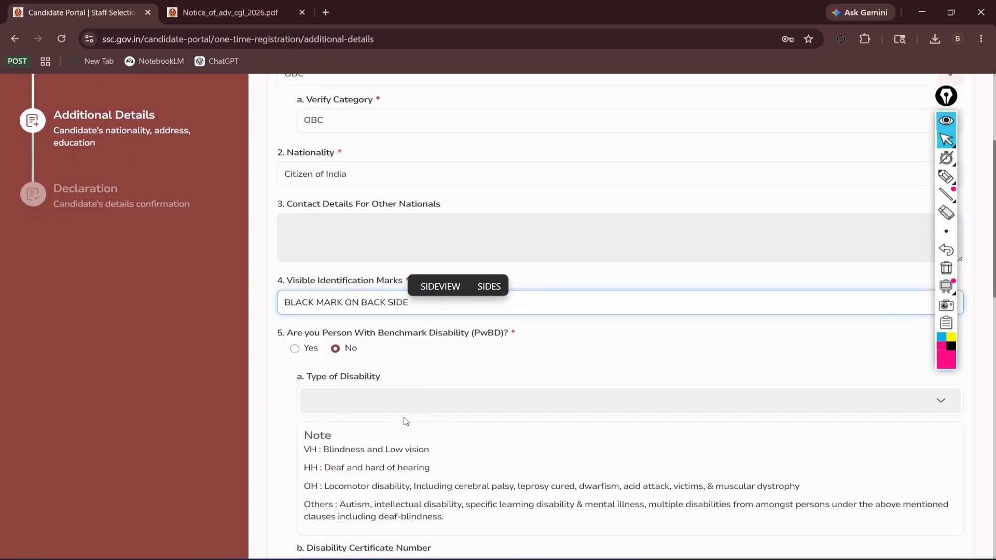
pyautogui.click(337, 354)
# Enter the permanent address with its state, district and PIN code.
pyautogui.scroll(-2, 336, 390)
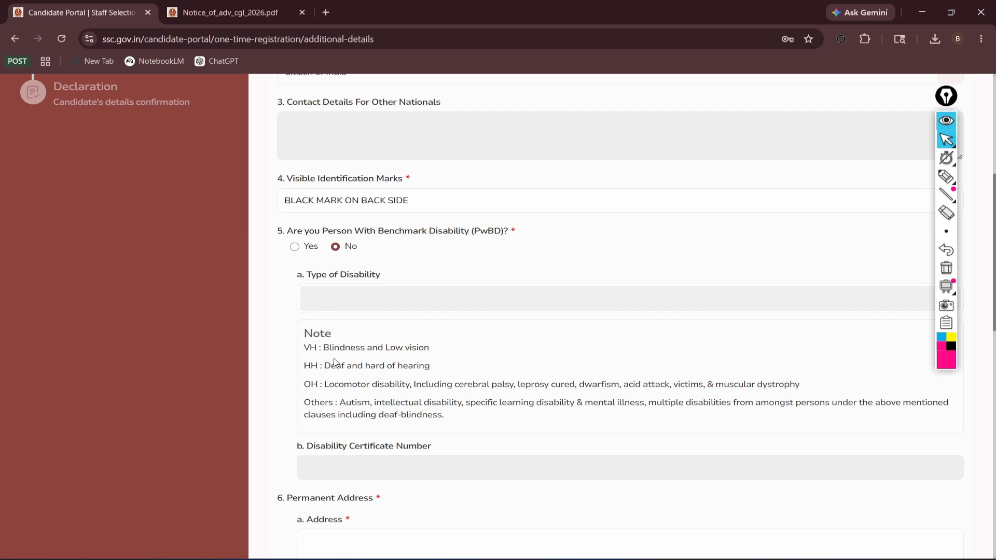
pyautogui.scroll(-4, 362, 348)
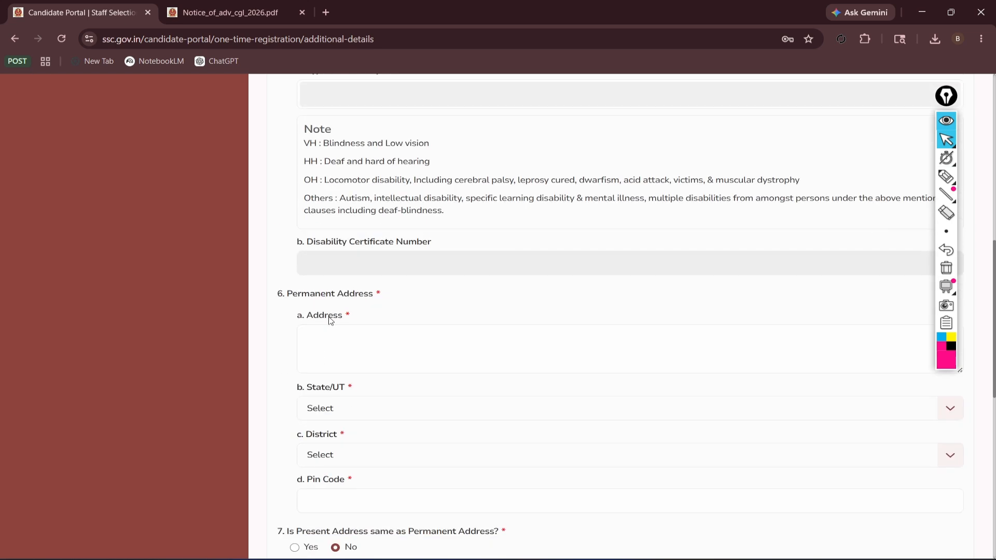
pyautogui.scroll(-2, 373, 305)
pyautogui.click(398, 241)
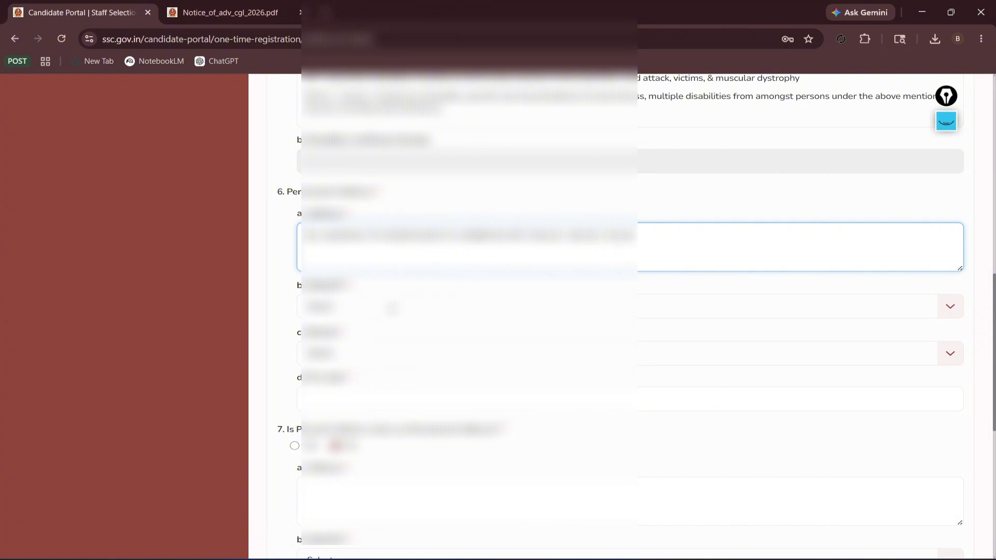
pyautogui.click(393, 307)
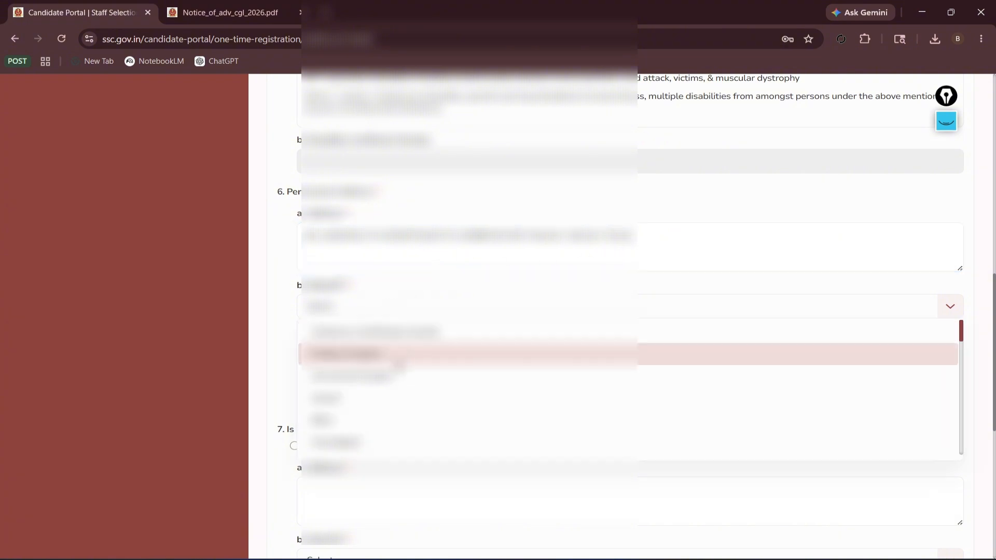
pyautogui.scroll(-5, 399, 366)
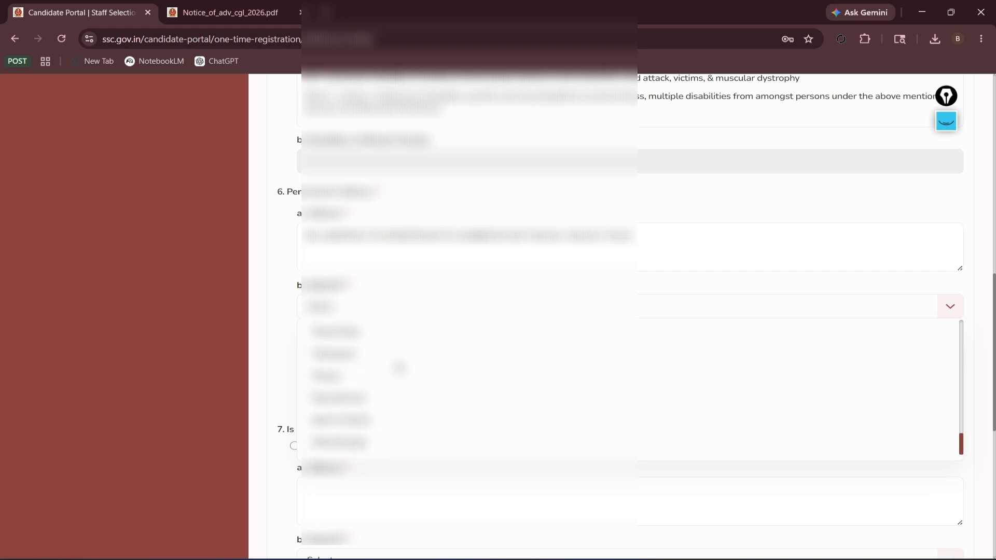
pyautogui.click(358, 444)
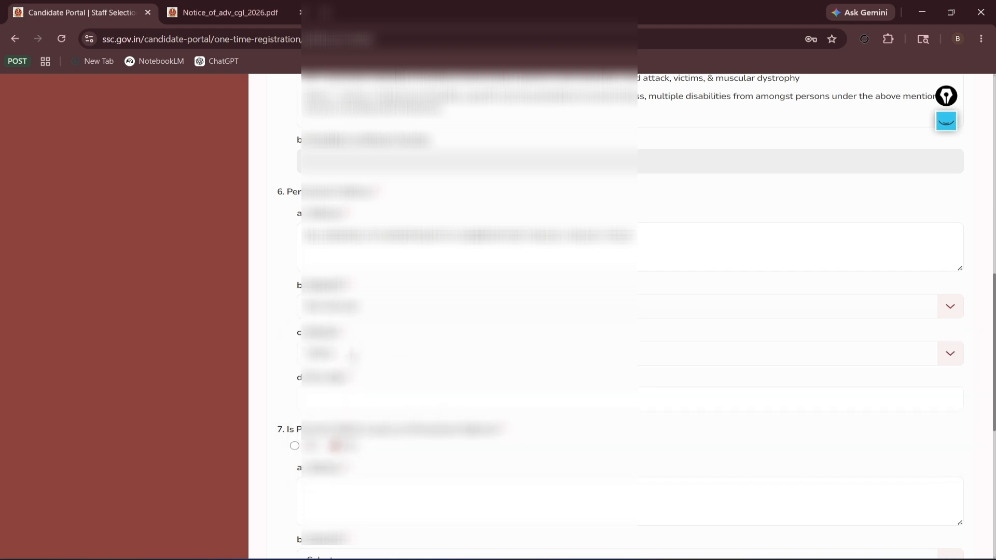
pyautogui.click(339, 353)
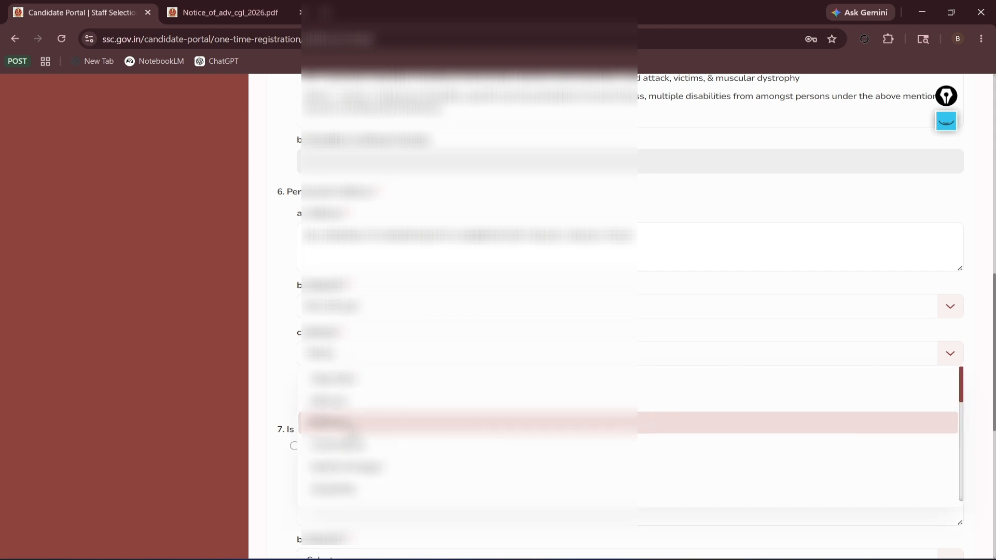
pyautogui.scroll(-3, 354, 425)
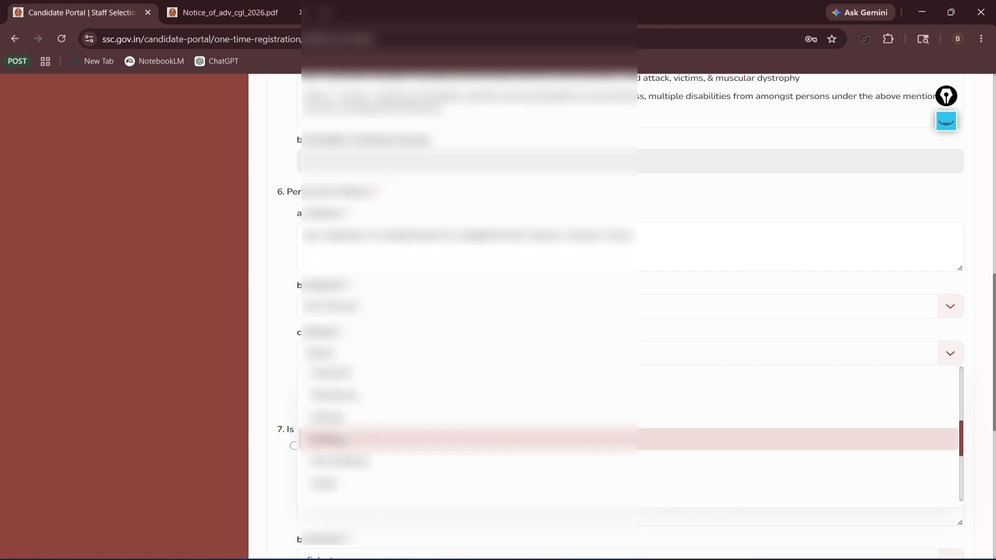
pyautogui.click(353, 440)
pyautogui.click(357, 399)
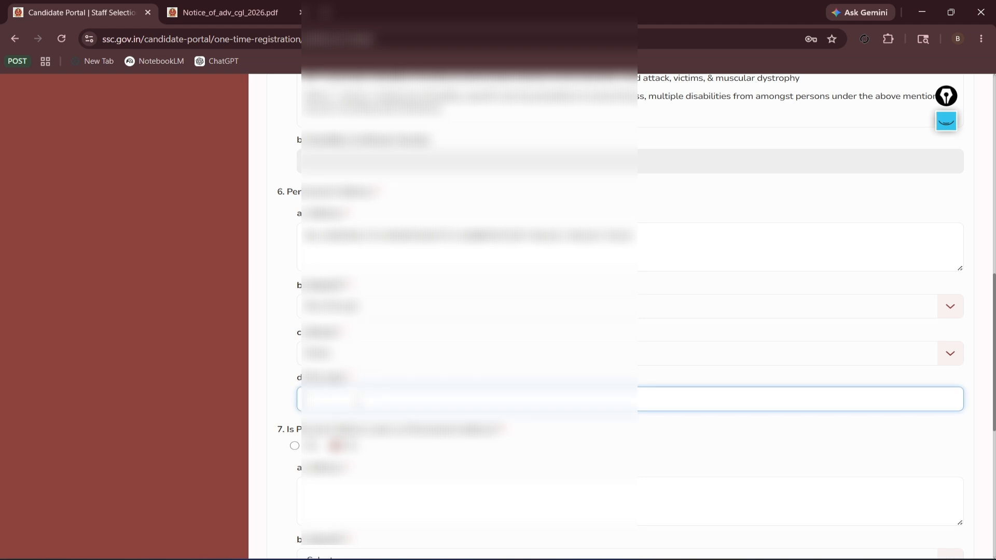
pyautogui.write('7')
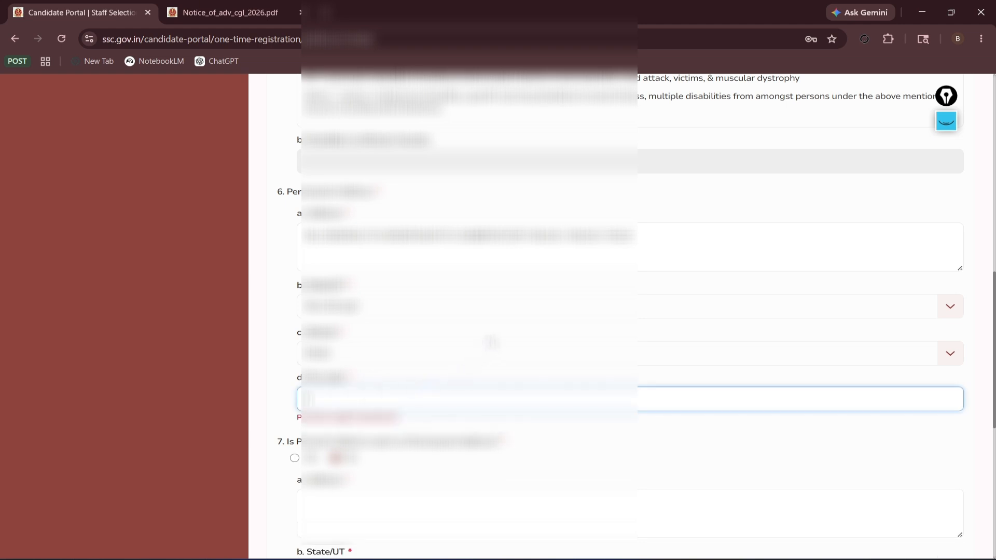
pyautogui.write('***')
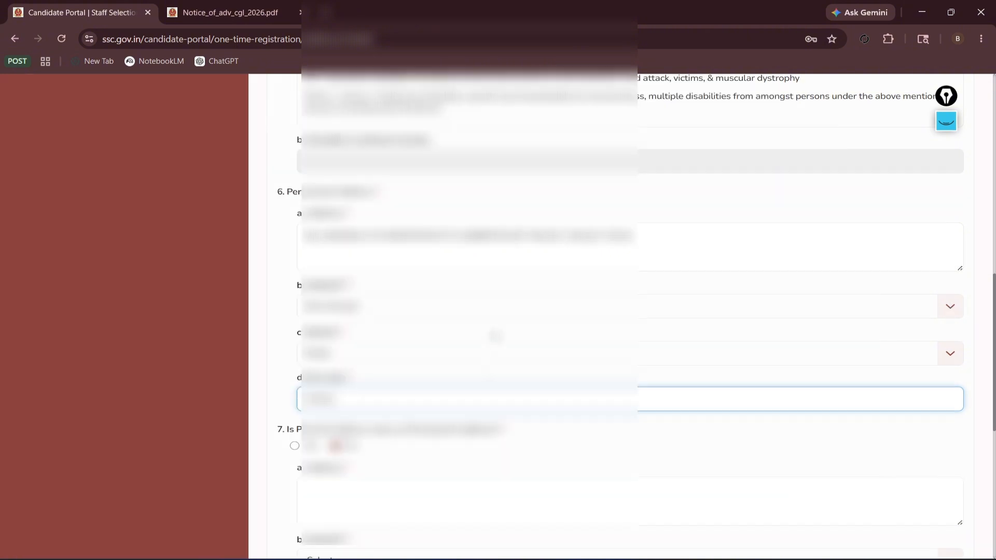
# Scroll down and read question 7 about the present address.
pyautogui.scroll(-2, 461, 370)
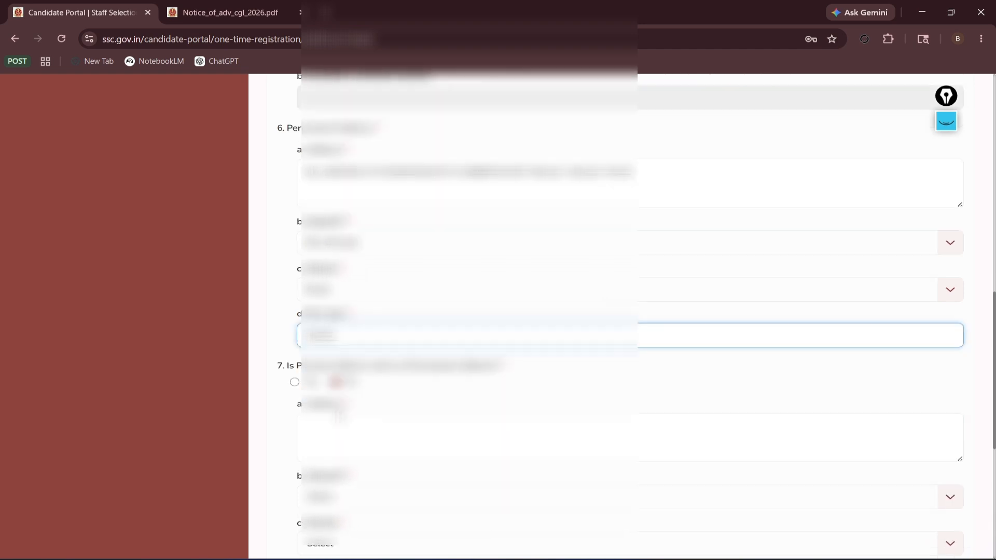
pyautogui.moveTo(288, 328); pyautogui.dragTo(502, 331)
pyautogui.click(411, 340)
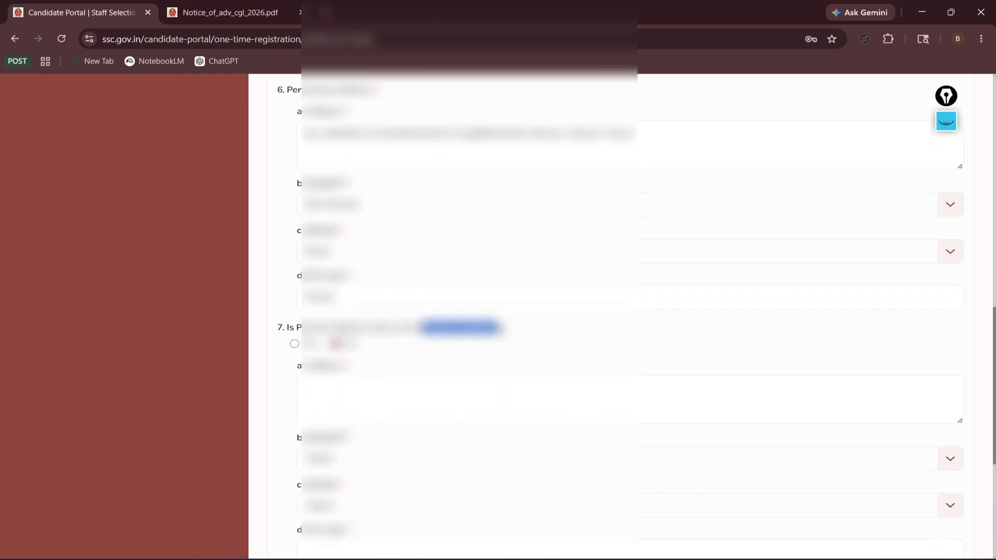
pyautogui.click(501, 331)
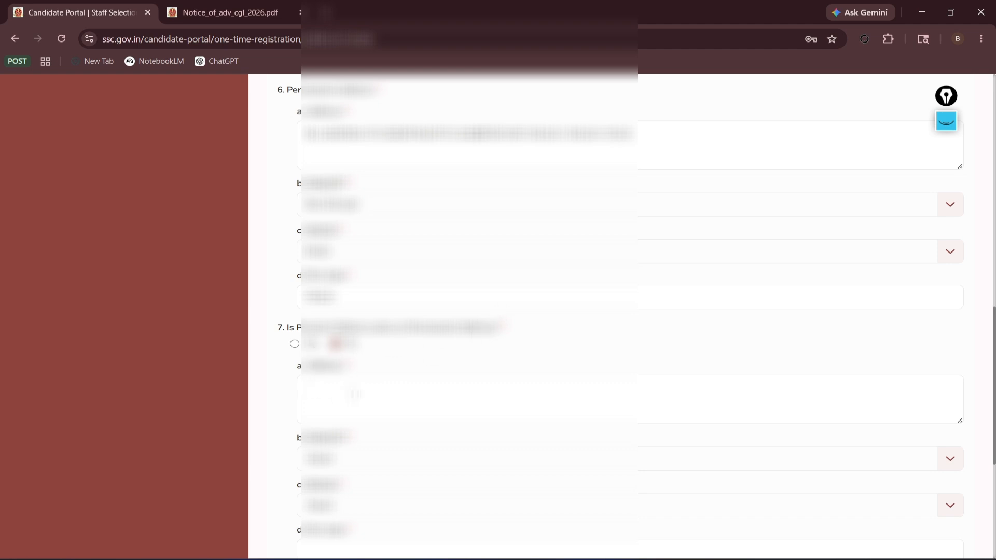
# Mark the present address as same as permanent and save the additional details.
pyautogui.click(294, 344)
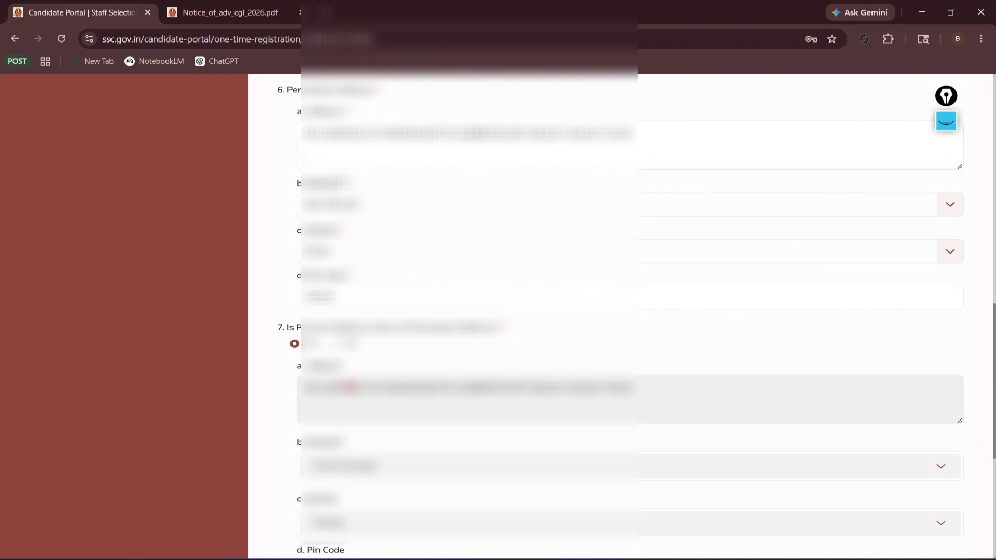
pyautogui.scroll(-6, 350, 386)
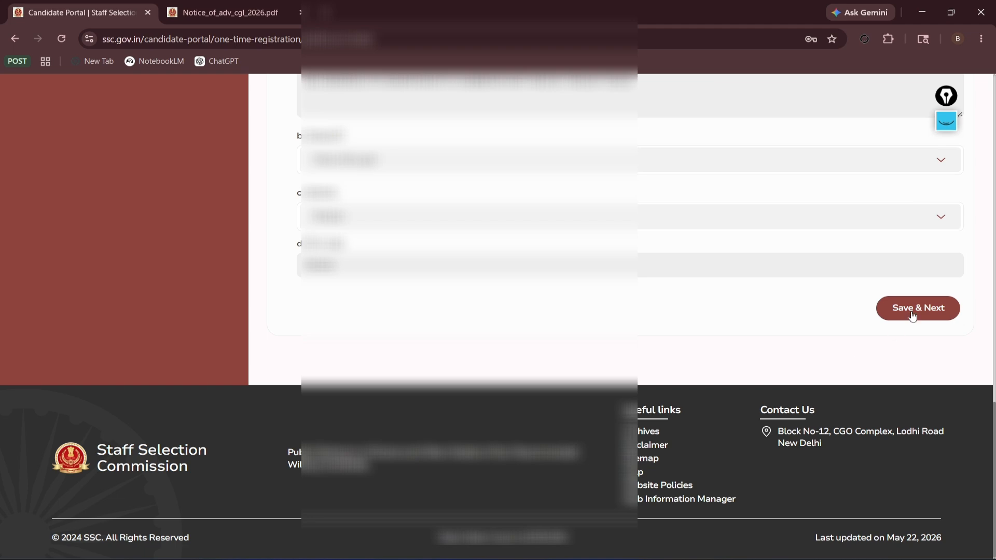
pyautogui.click(912, 315)
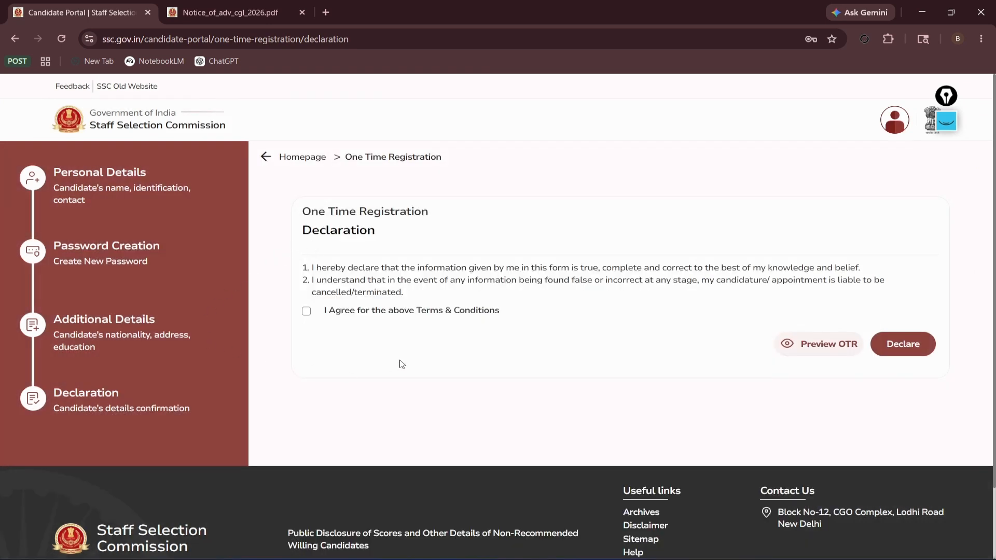
# Agree to the declaration terms and review the registration preview.
pyautogui.click(306, 313)
pyautogui.click(817, 345)
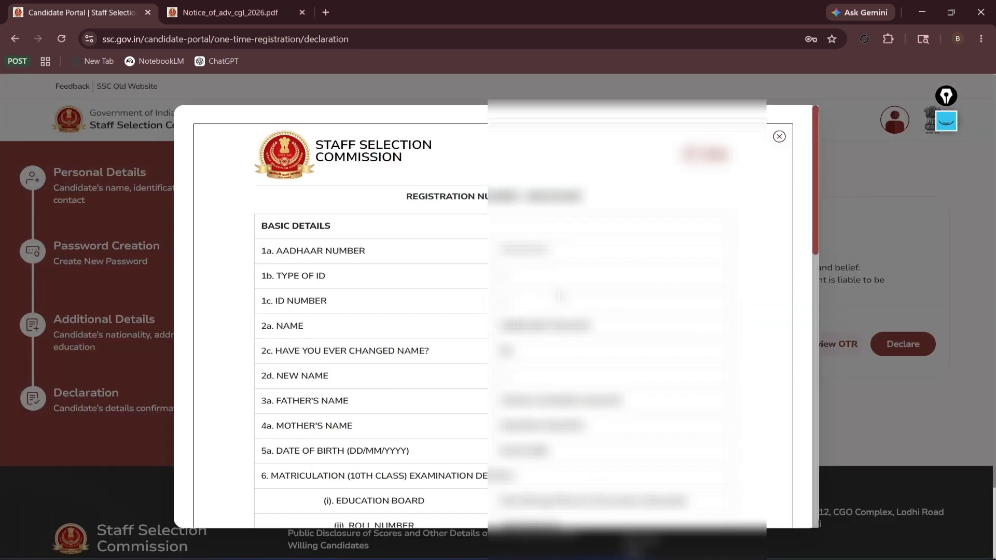
pyautogui.scroll(-2, 370, 317)
pyautogui.scroll(-8, 371, 316)
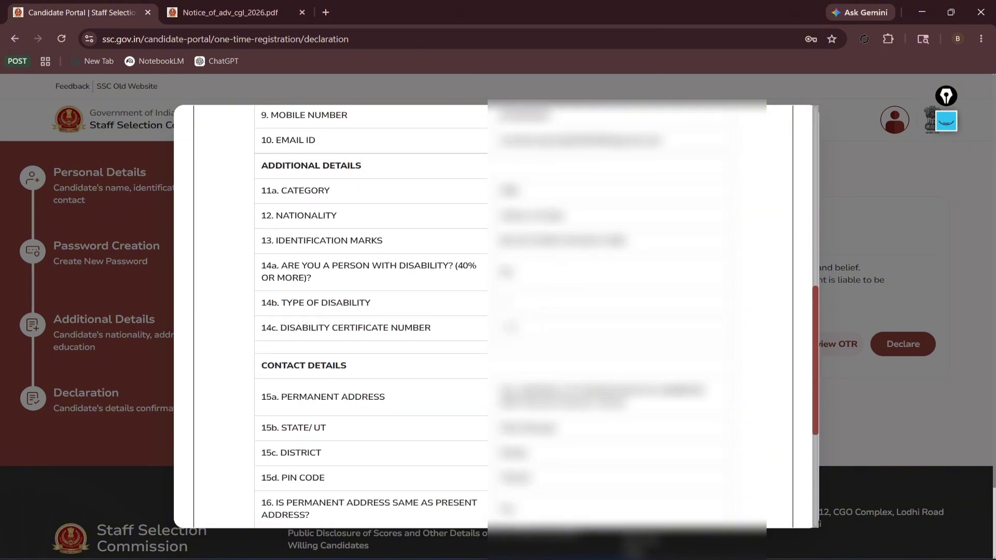
pyautogui.scroll(-1, 622, 260)
pyautogui.scroll(10, 623, 260)
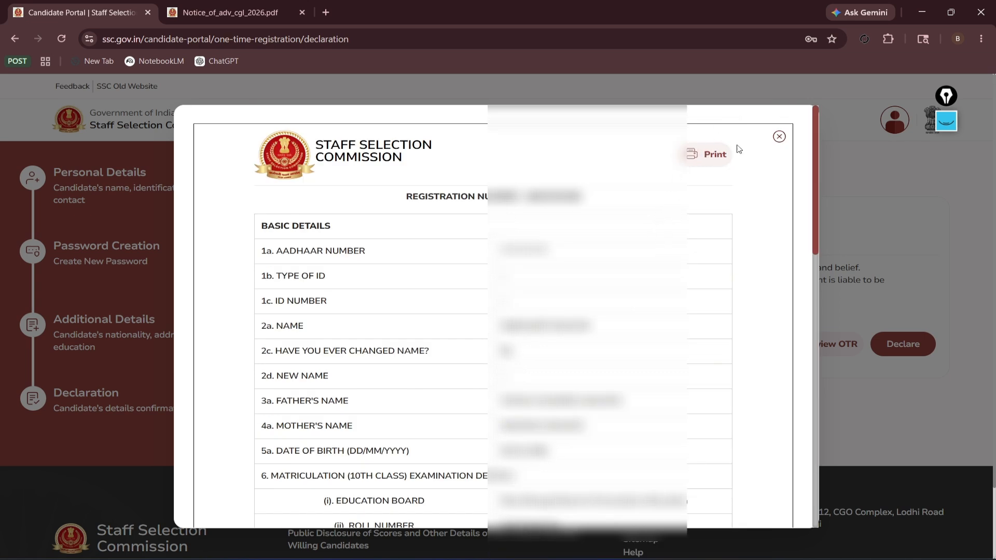
pyautogui.click(779, 138)
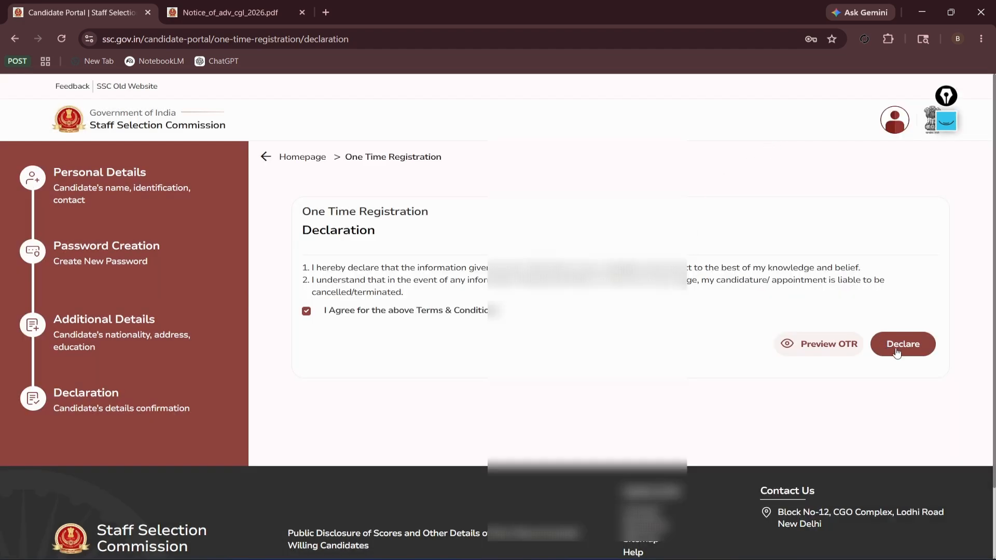
# Check the registration preview once more, then declare to complete the registration.
pyautogui.click(821, 345)
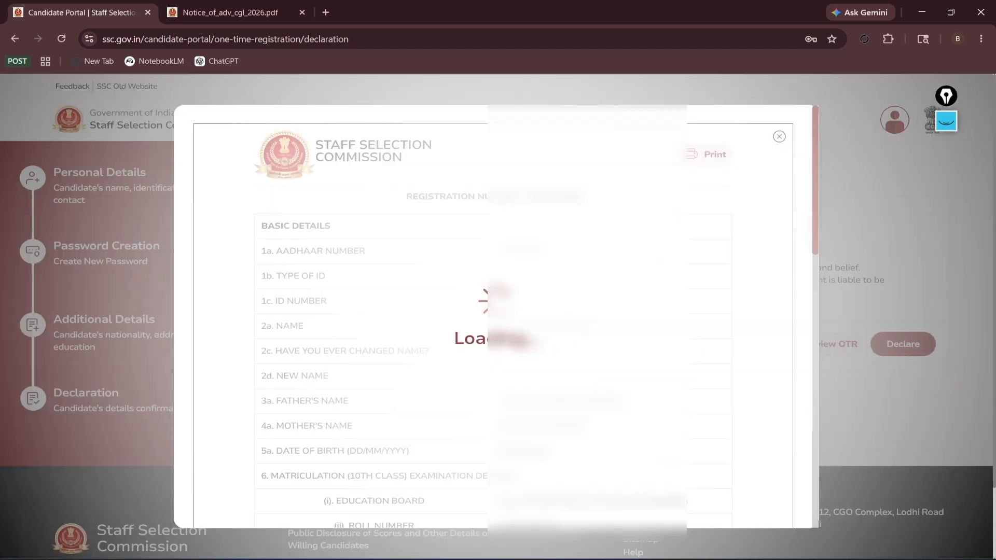
pyautogui.scroll(-8, 475, 340)
pyautogui.scroll(-8, 476, 340)
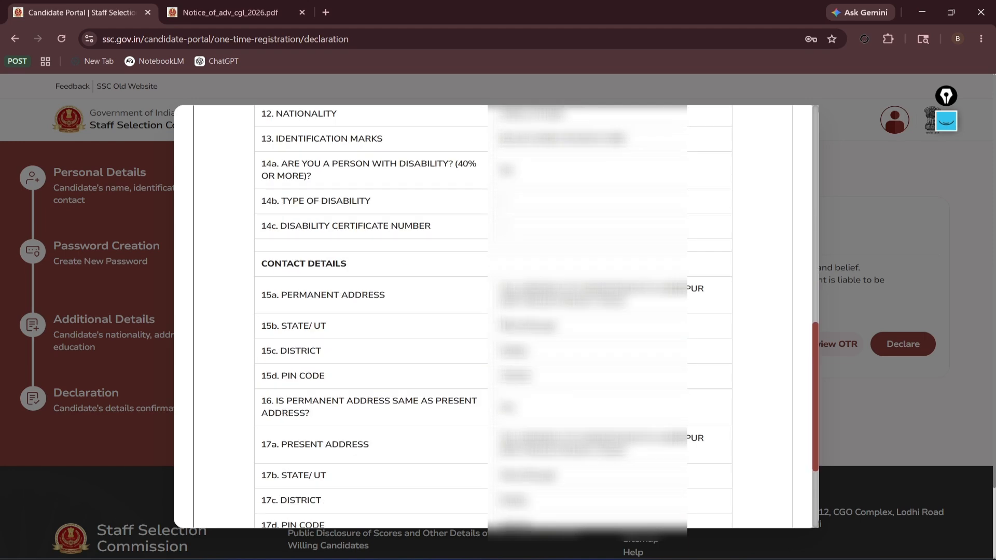
pyautogui.scroll(3, 475, 340)
pyautogui.scroll(10, 492, 317)
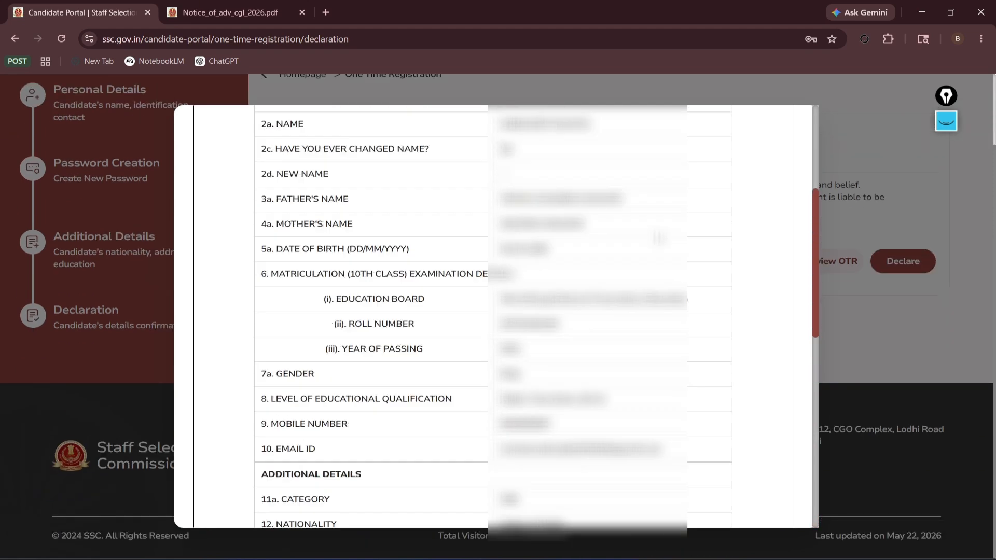
pyautogui.click(778, 136)
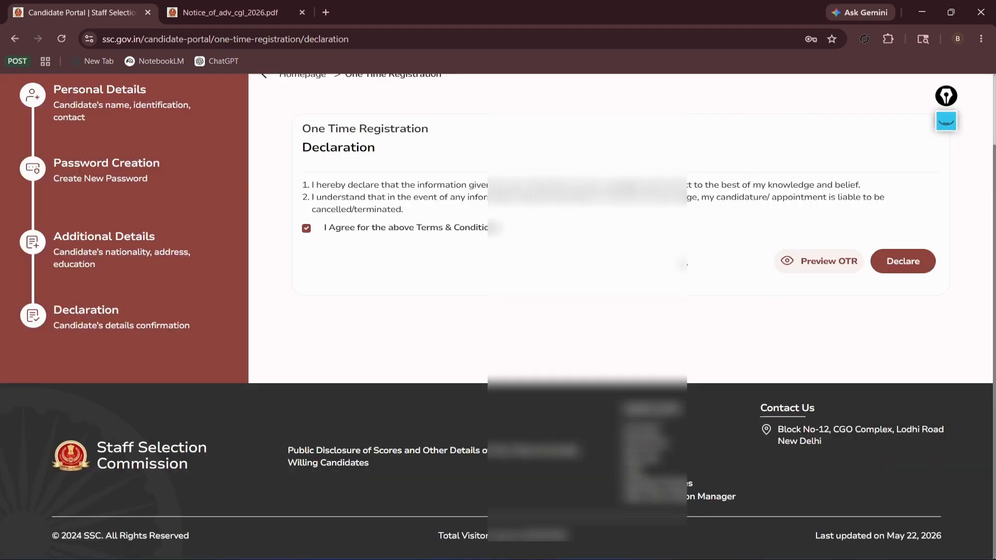
pyautogui.click(903, 262)
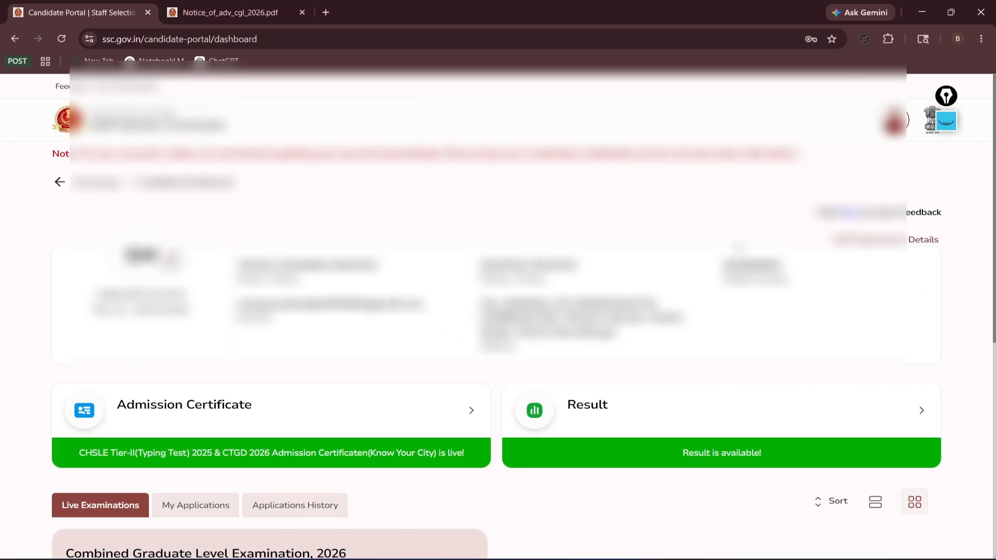
pyautogui.click(946, 121)
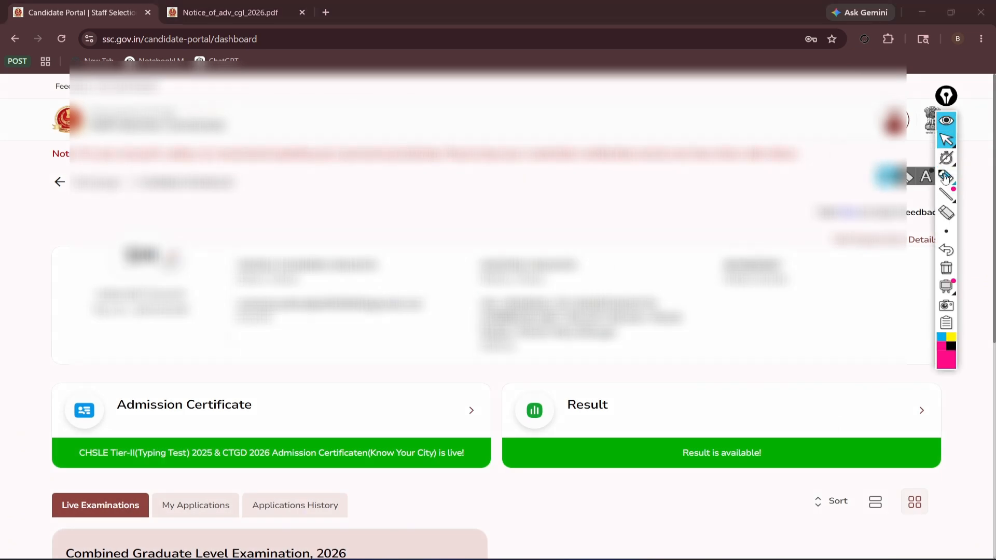
pyautogui.click(946, 177)
pyautogui.moveTo(615, 200)
pyautogui.mouseDown()
pyautogui.moveTo(11, 318)
pyautogui.moveTo(657, 334)
pyautogui.mouseUp()
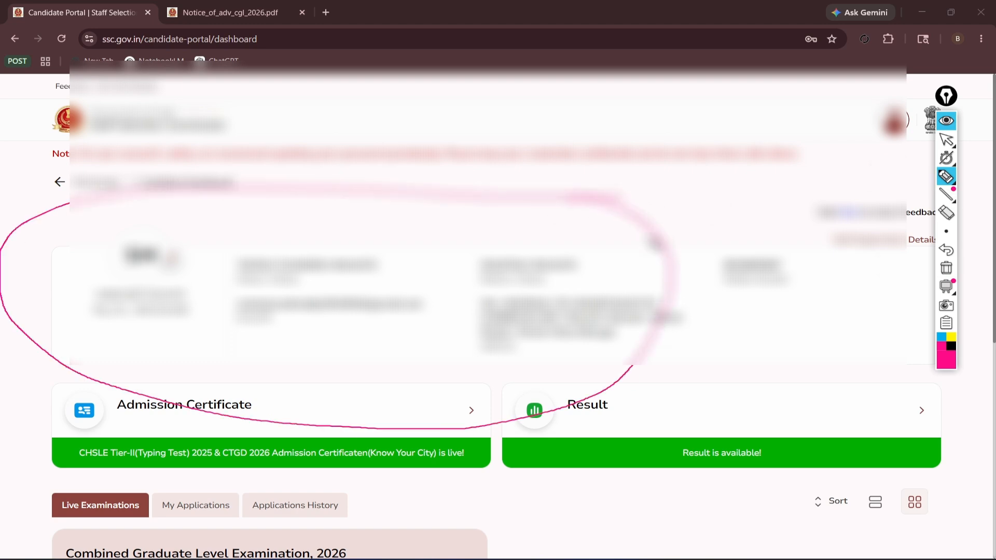
pyautogui.click(946, 213)
pyautogui.moveTo(692, 223); pyautogui.dragTo(638, 239)
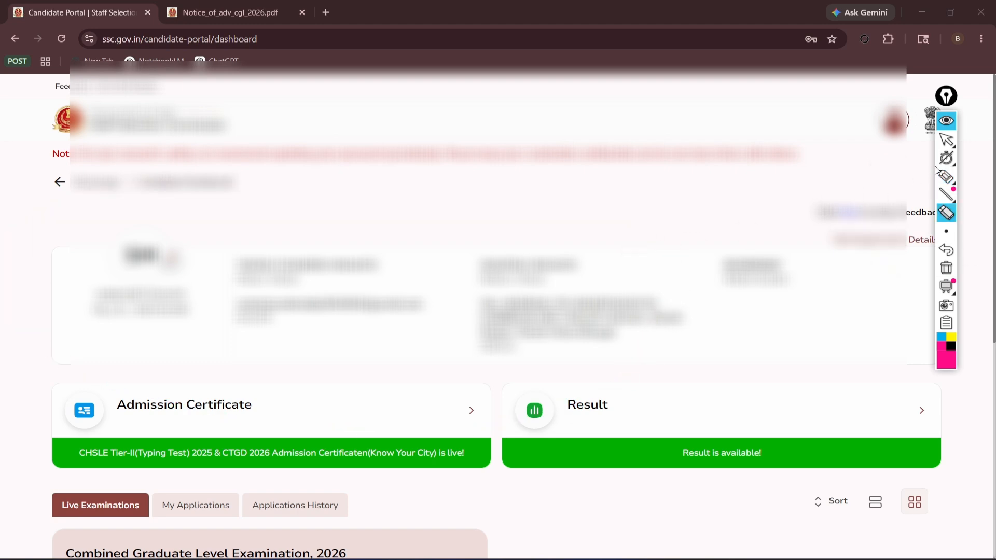
pyautogui.click(946, 139)
pyautogui.scroll(-6, 947, 141)
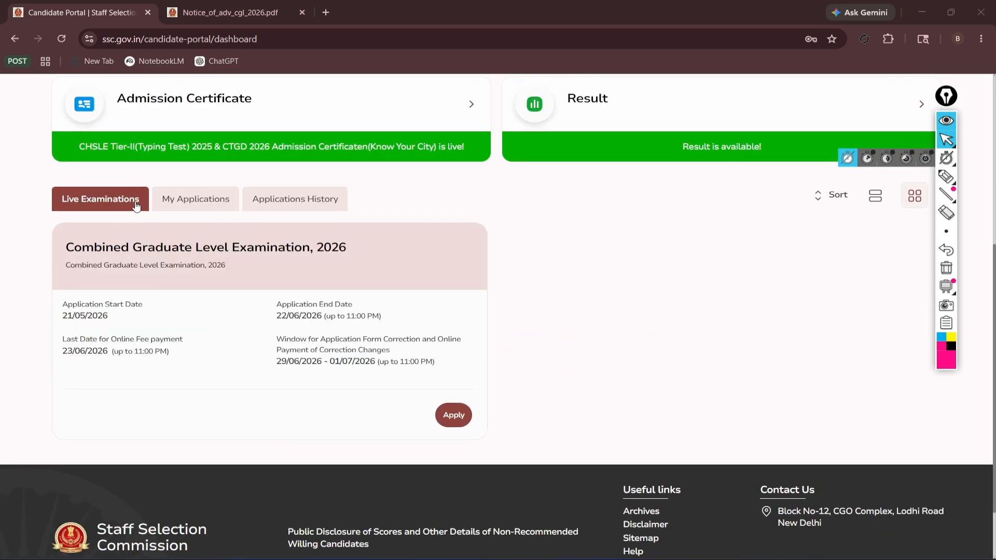
pyautogui.click(946, 177)
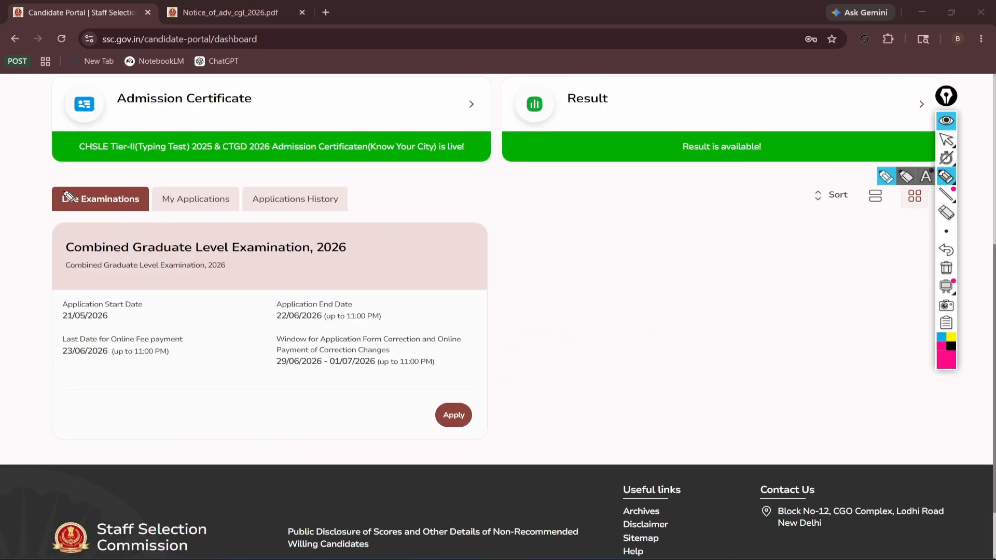
pyautogui.moveTo(52, 179)
pyautogui.mouseDown()
pyautogui.moveTo(31, 207)
pyautogui.moveTo(153, 207)
pyautogui.moveTo(67, 185)
pyautogui.mouseUp()
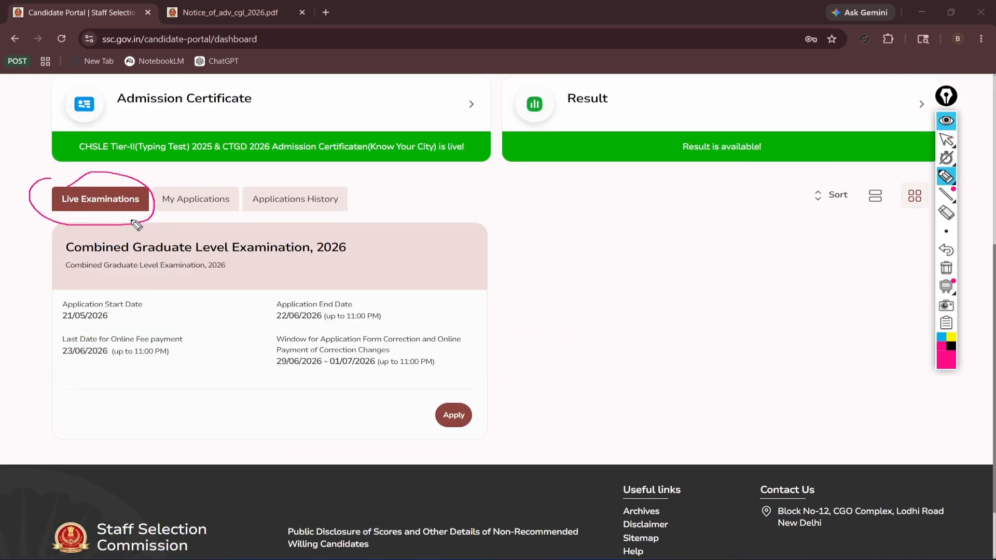
pyautogui.moveTo(444, 392)
pyautogui.mouseDown()
pyautogui.moveTo(509, 444)
pyautogui.moveTo(441, 393)
pyautogui.mouseUp()
pyautogui.click(946, 212)
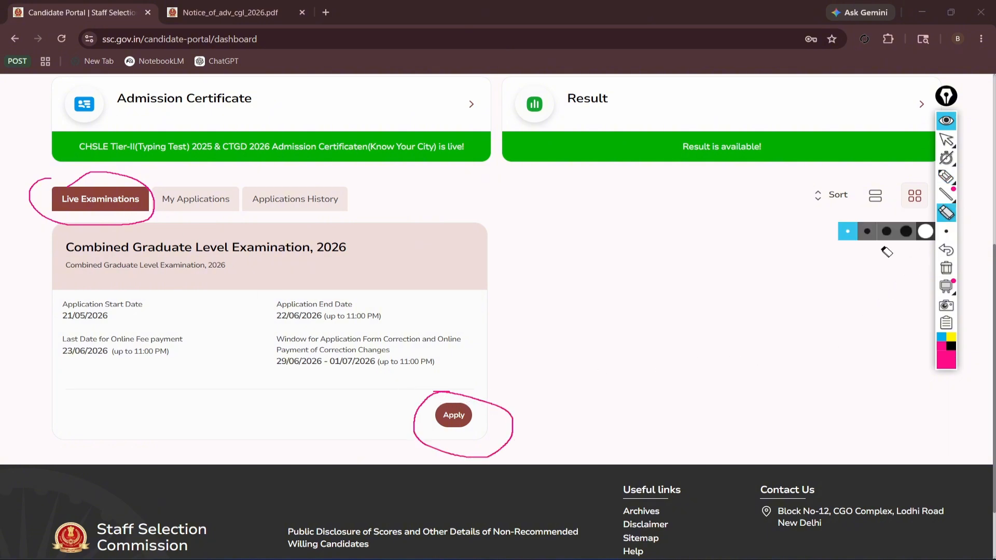
pyautogui.click(511, 417)
pyautogui.click(154, 205)
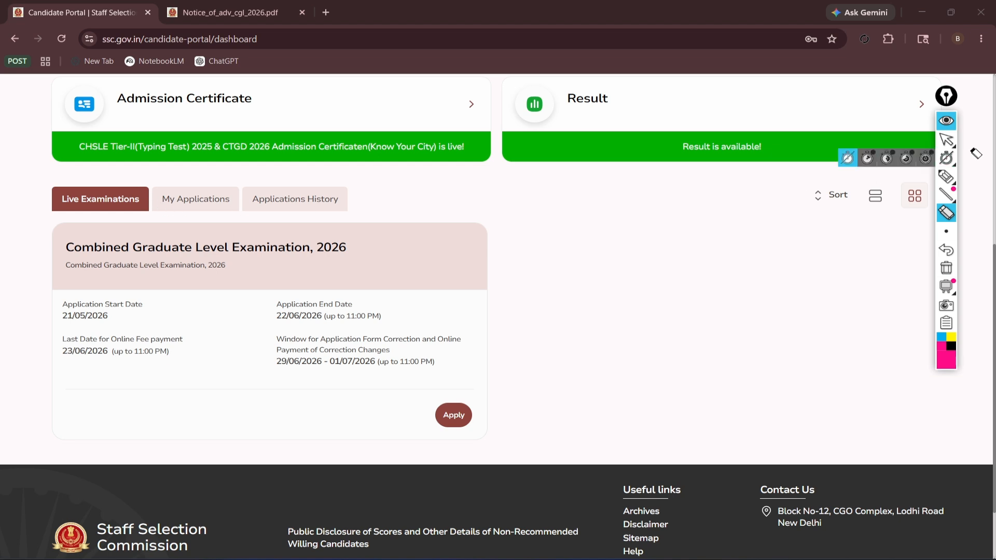
pyautogui.click(946, 140)
pyautogui.click(196, 200)
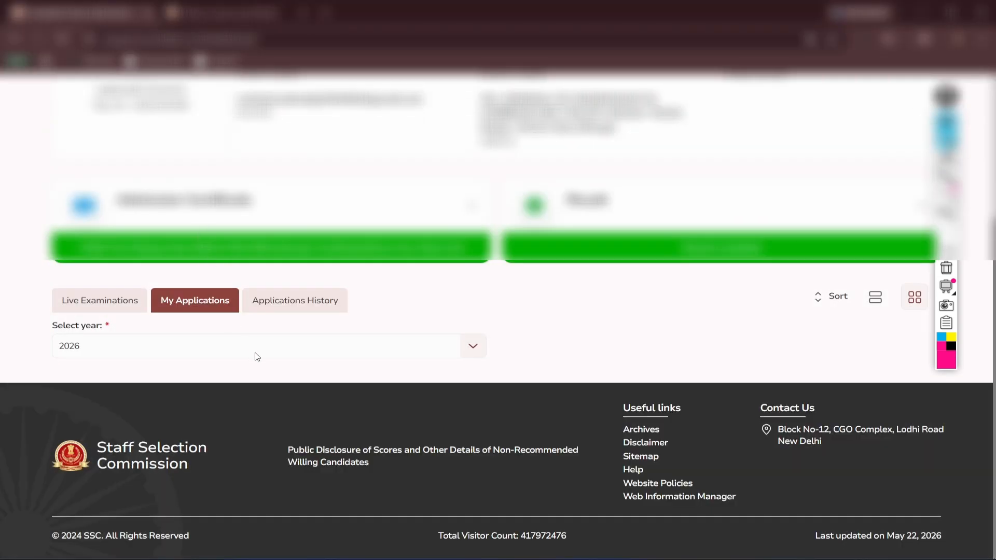
pyautogui.click(302, 355)
pyautogui.click(300, 305)
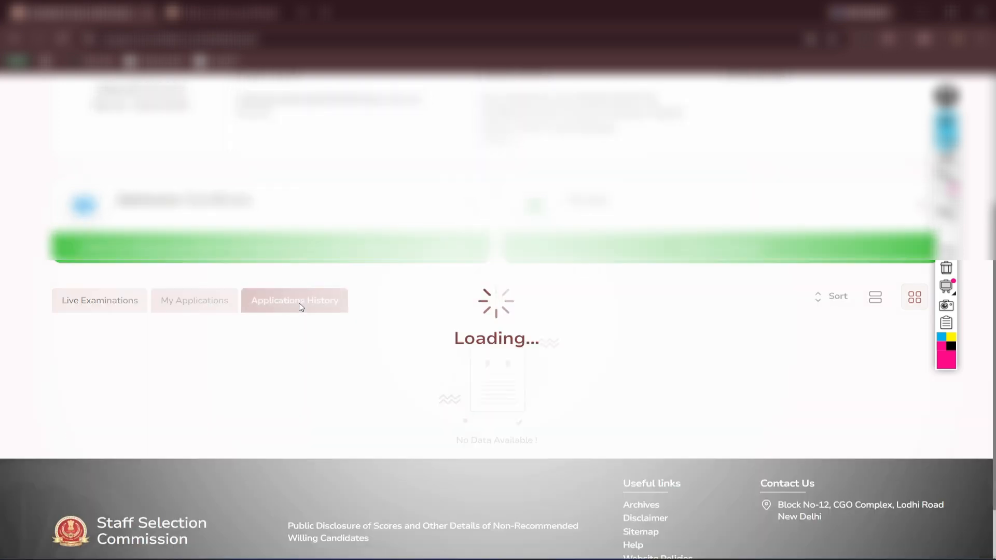
pyautogui.click(186, 305)
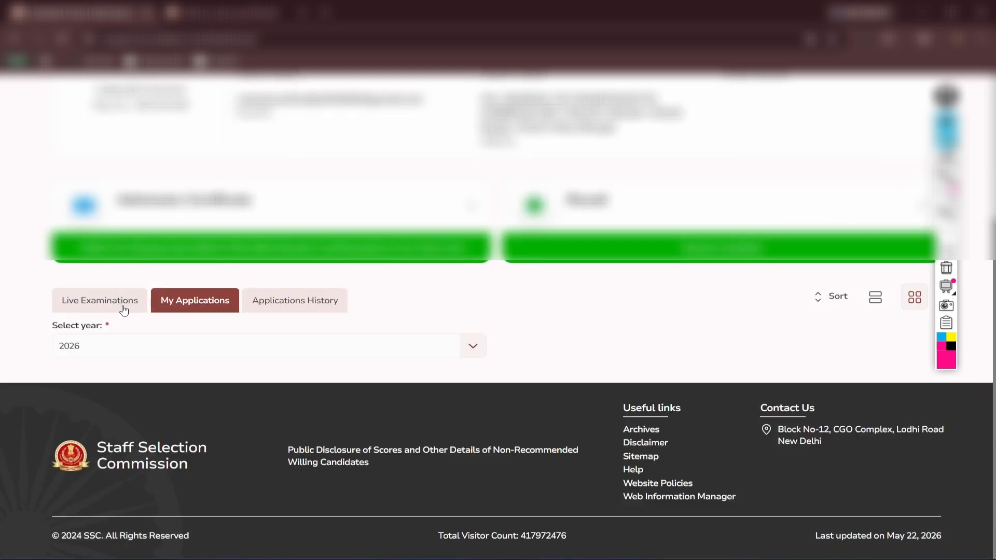
pyautogui.click(124, 310)
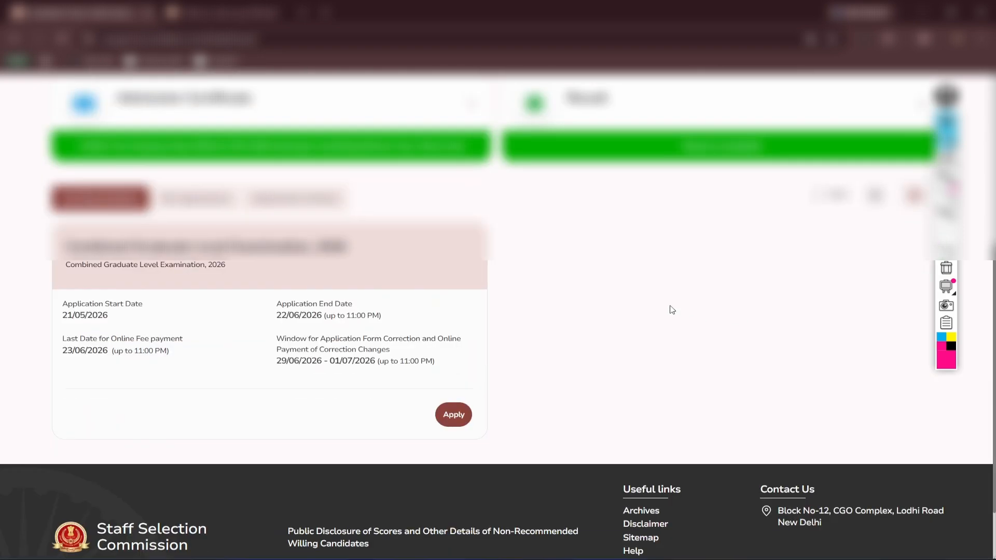
pyautogui.scroll(2, 669, 309)
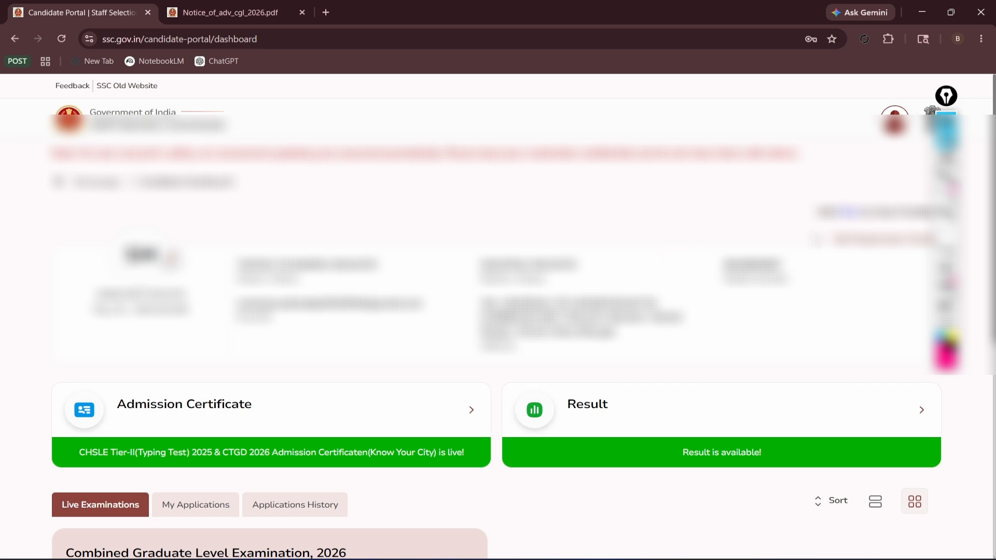
pyautogui.scroll(-2, 806, 270)
pyautogui.scroll(2, 805, 271)
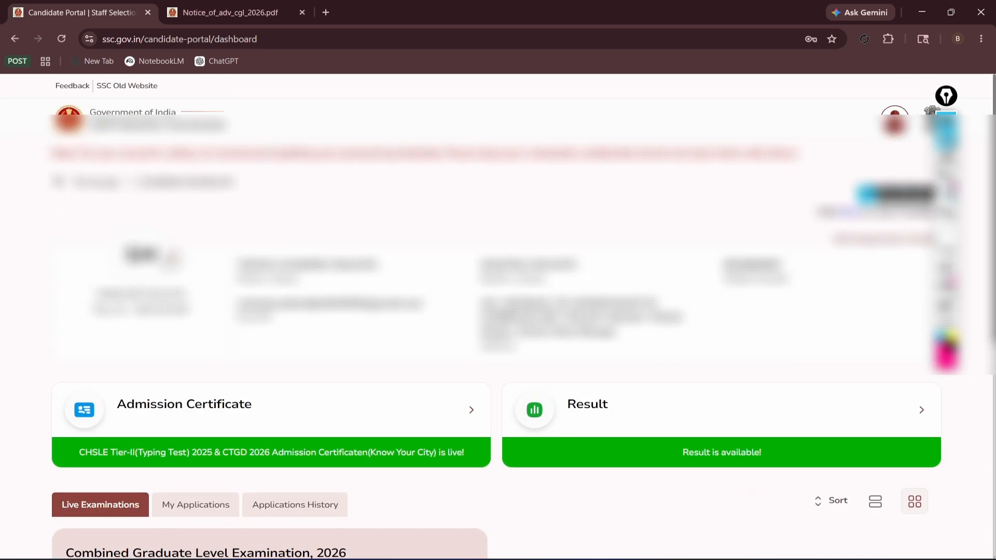